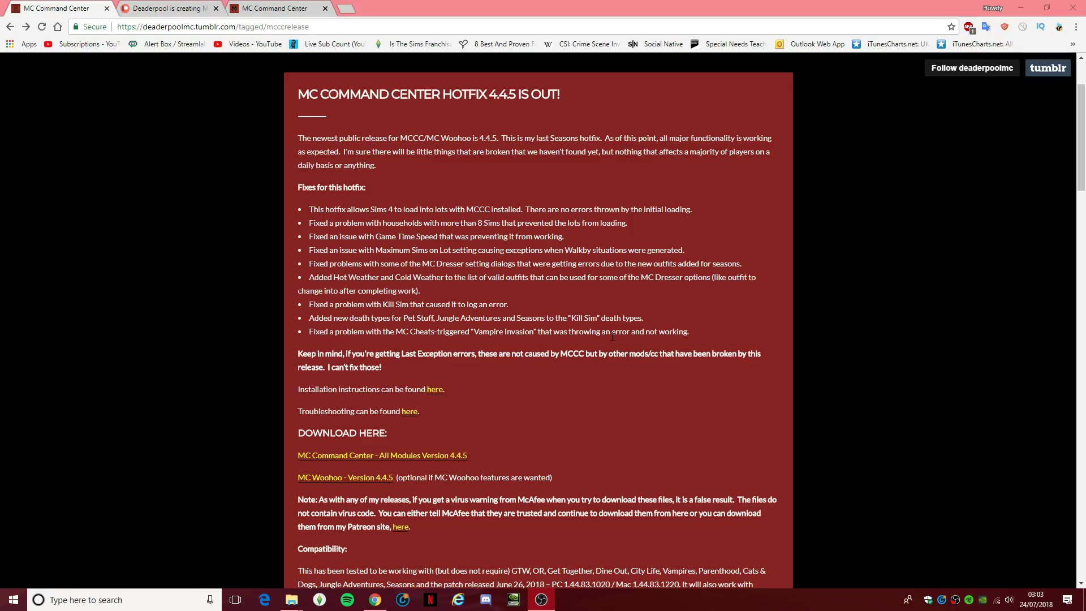
# - Download the 'MC Command Center - All Modules Version 4.4.5' zip
pyautogui.scroll(-1, 266, 229)
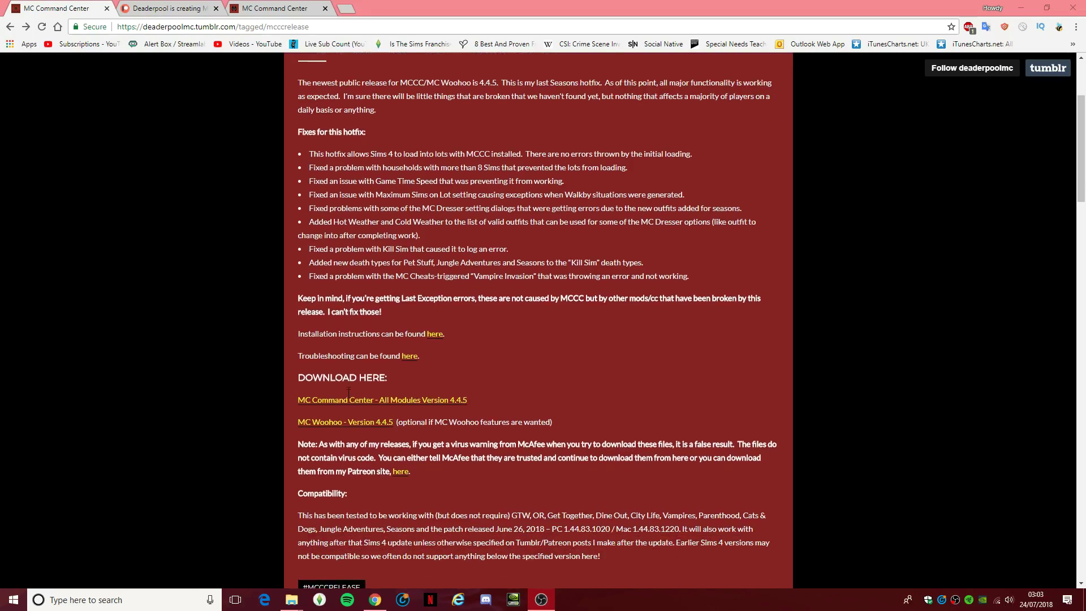
pyautogui.scroll(1, 393, 385)
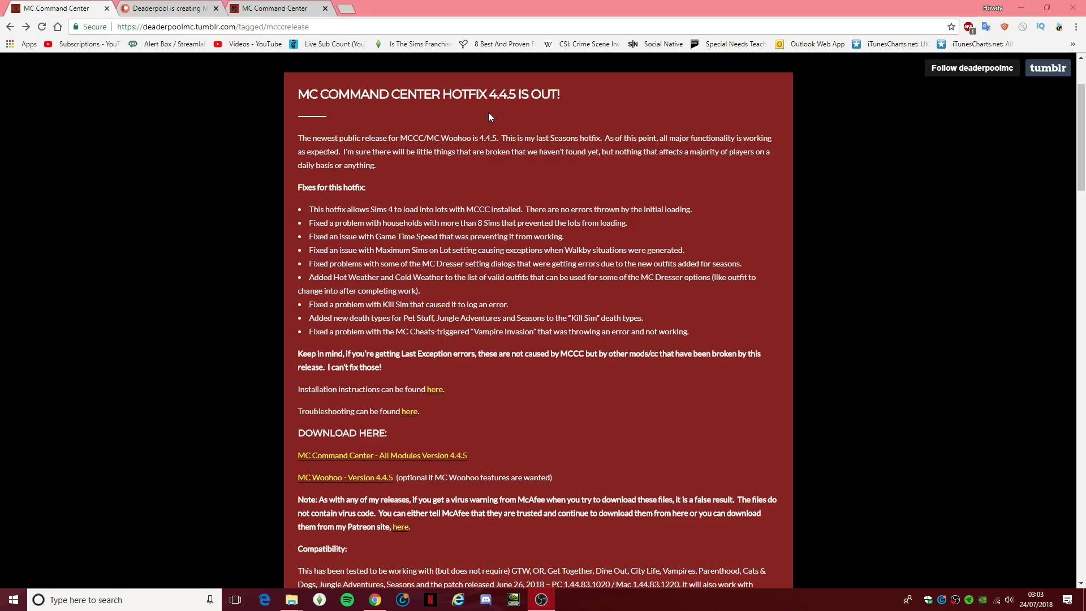
pyautogui.scroll(-1, 516, 117)
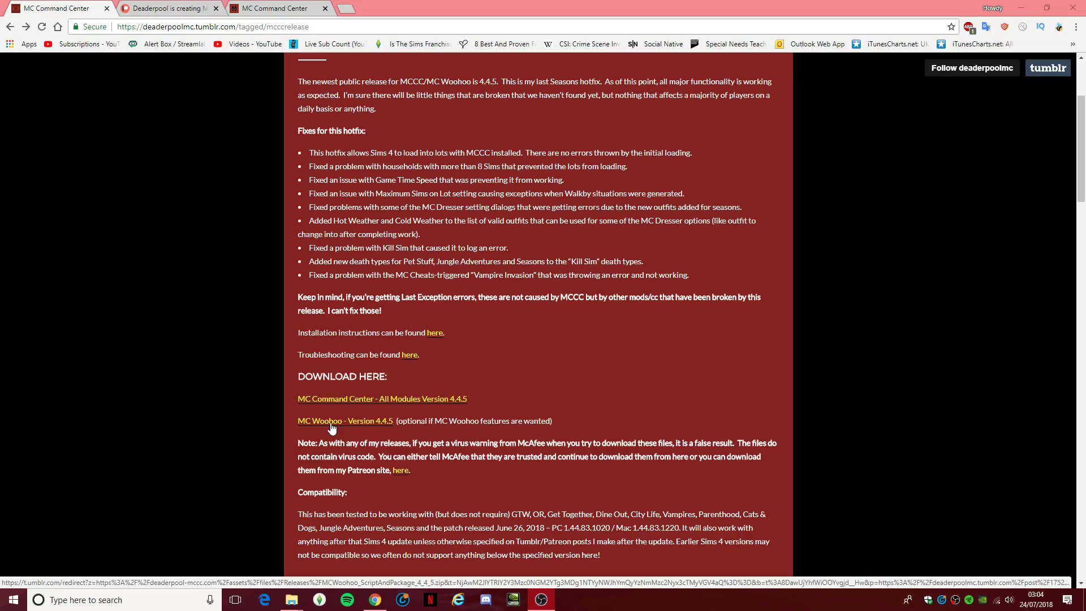
pyautogui.click(276, 424)
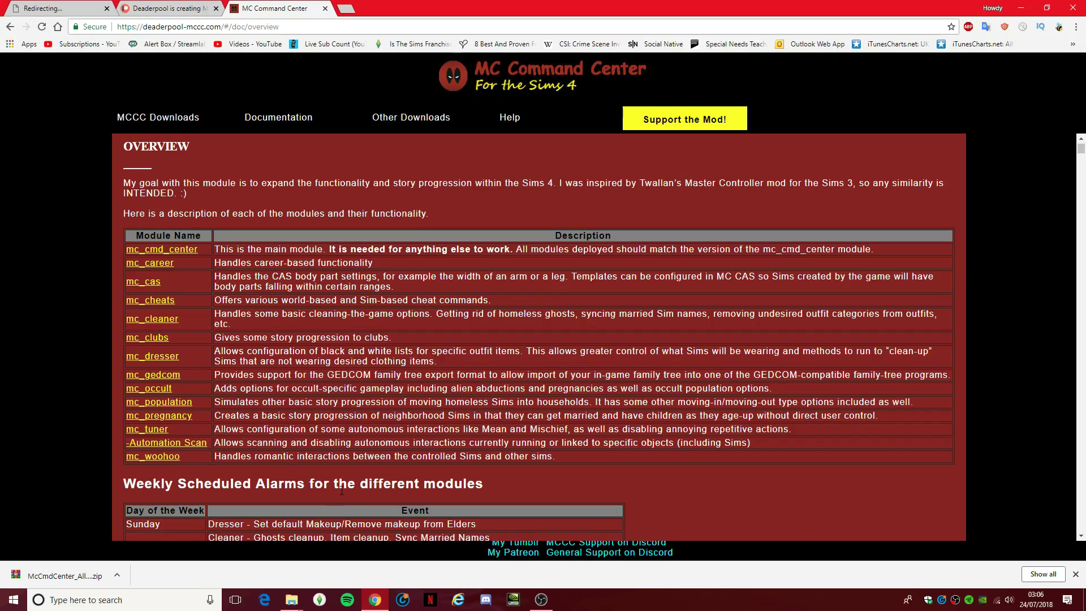
# - Show the downloaded McCmdCenter_AllModules_4_4_5 zip in its Downloads folder on HDD (D:)
pyautogui.rightClick(76, 571)
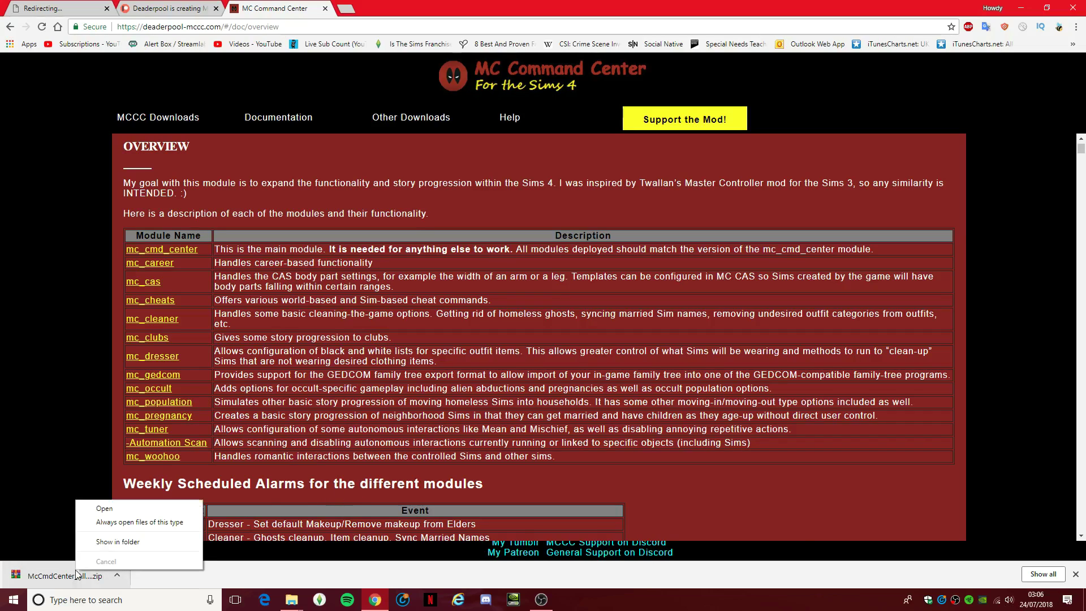
pyautogui.click(116, 544)
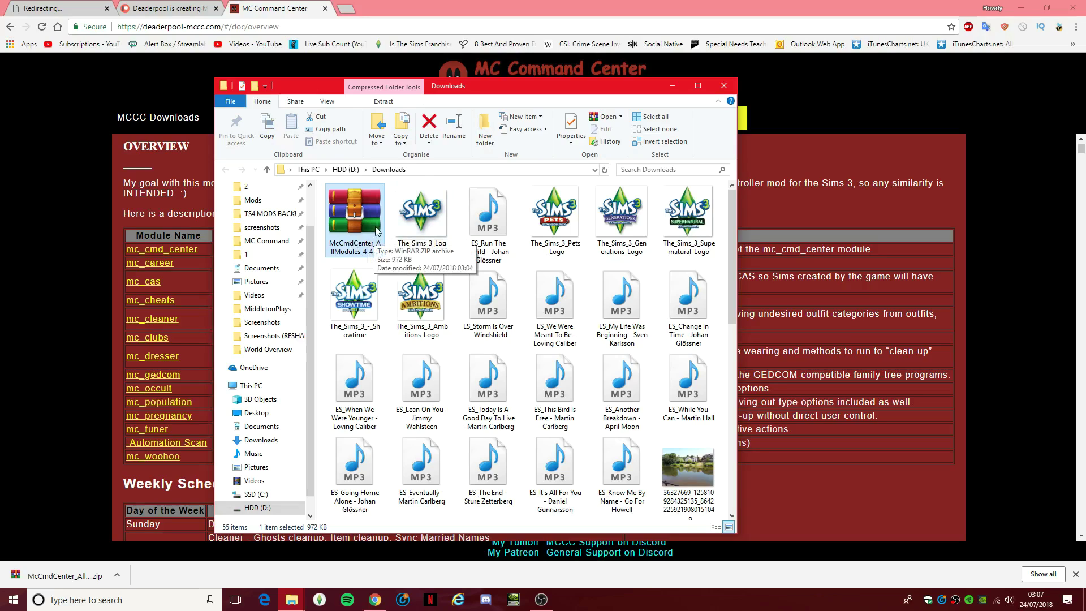
# - Open WinRAR's Extract files dialog for the MC Command Center zip
pyautogui.rightClick(380, 230)
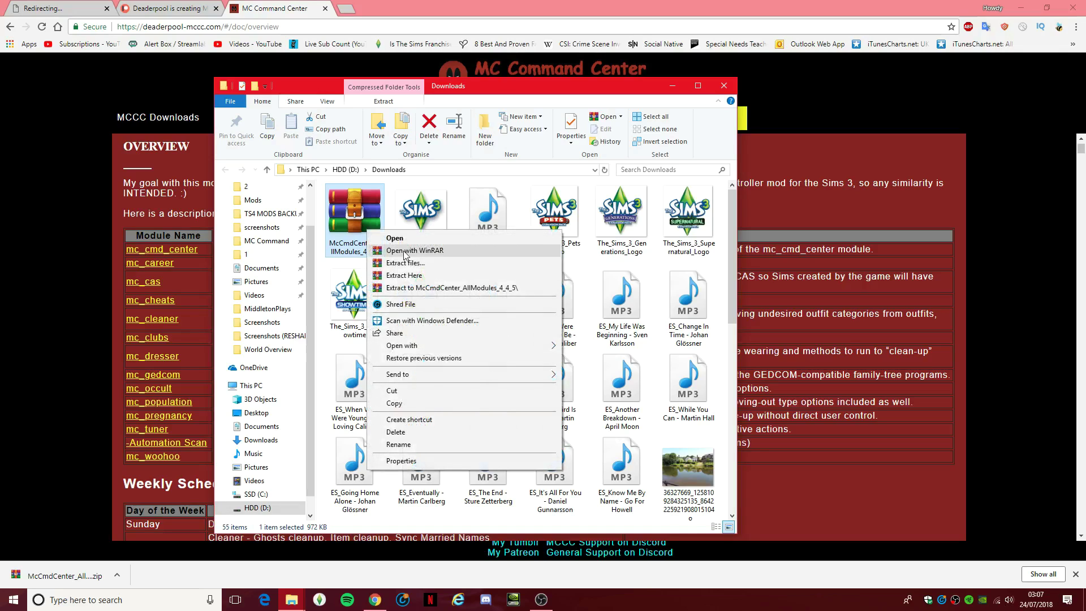
pyautogui.click(349, 224)
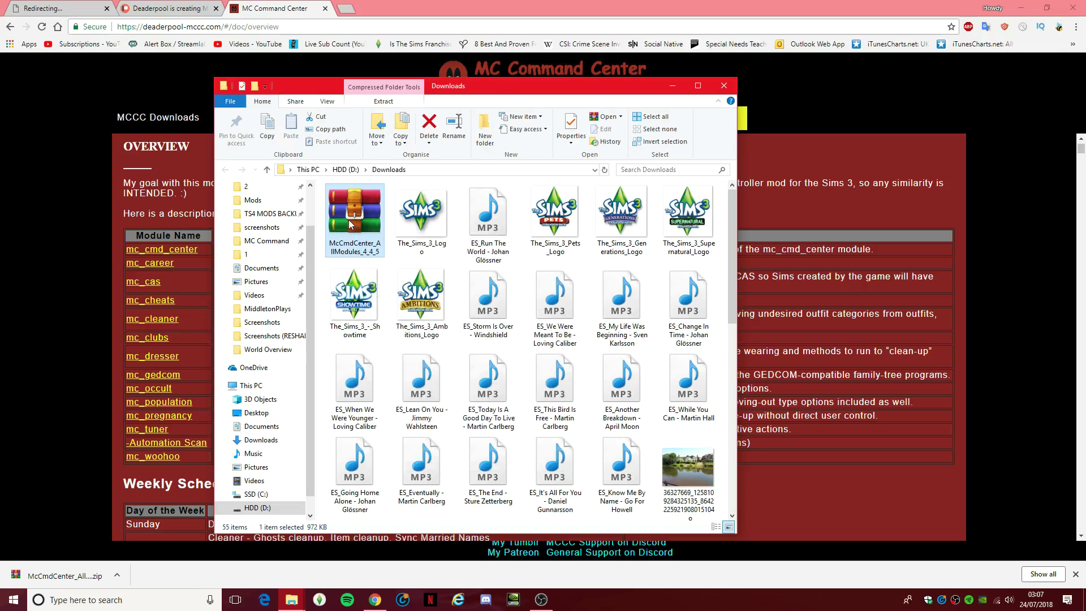
pyautogui.rightClick(348, 219)
pyautogui.click(350, 222)
pyautogui.rightClick(346, 215)
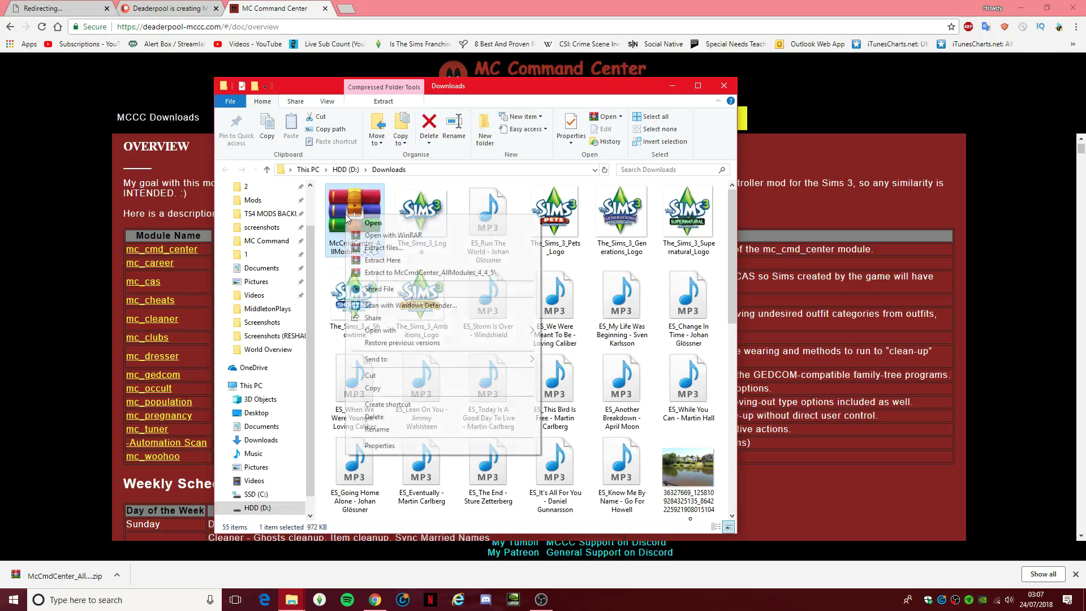
pyautogui.click(396, 249)
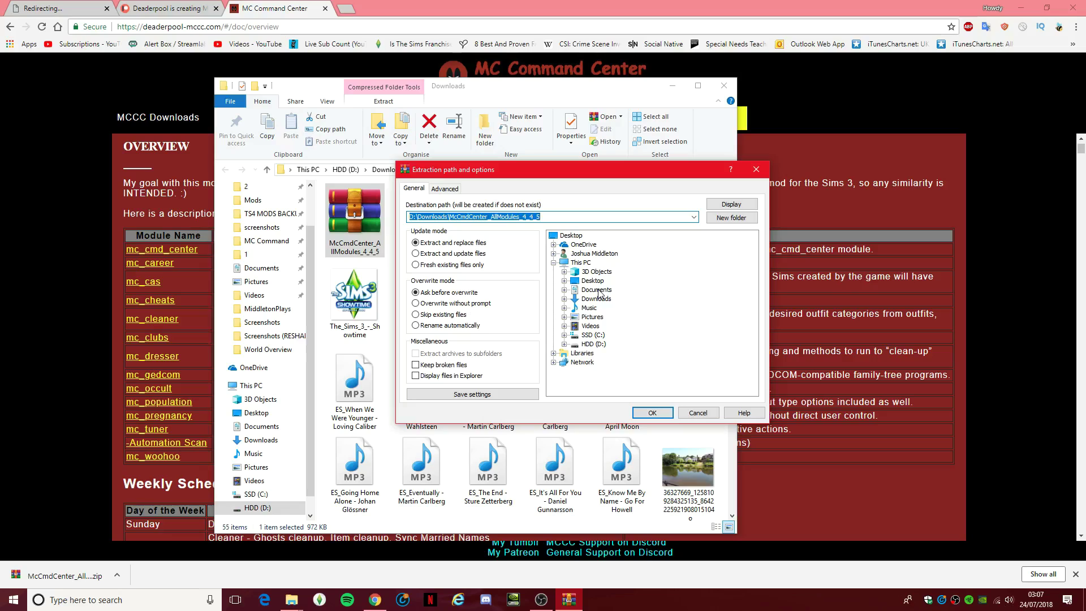
# - Set the extraction destination to Documents\Electronic Arts\The Sims 4
pyautogui.click(597, 290)
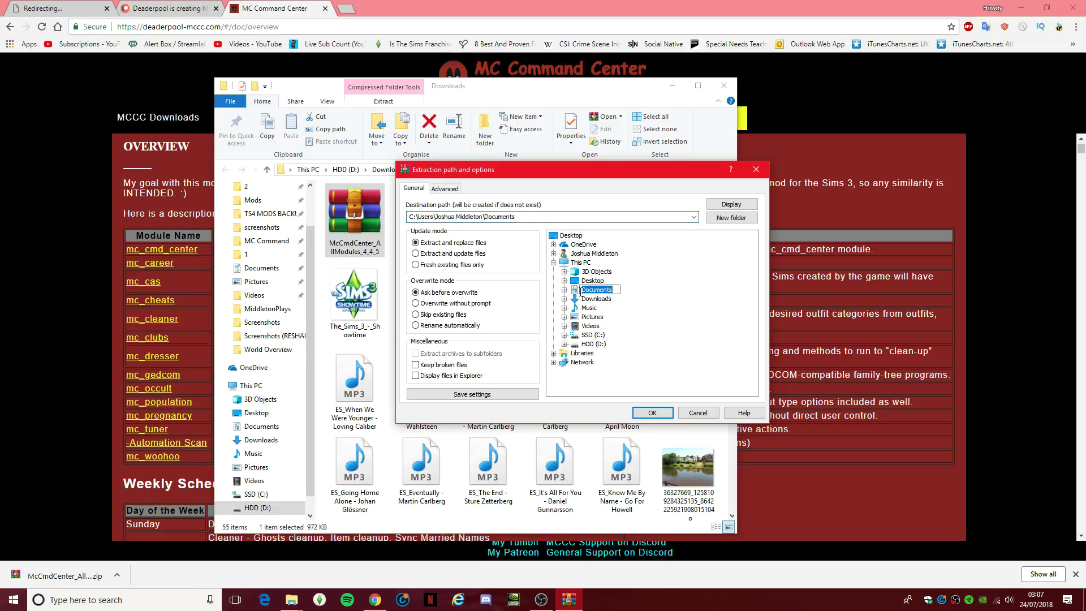
pyautogui.click(567, 290)
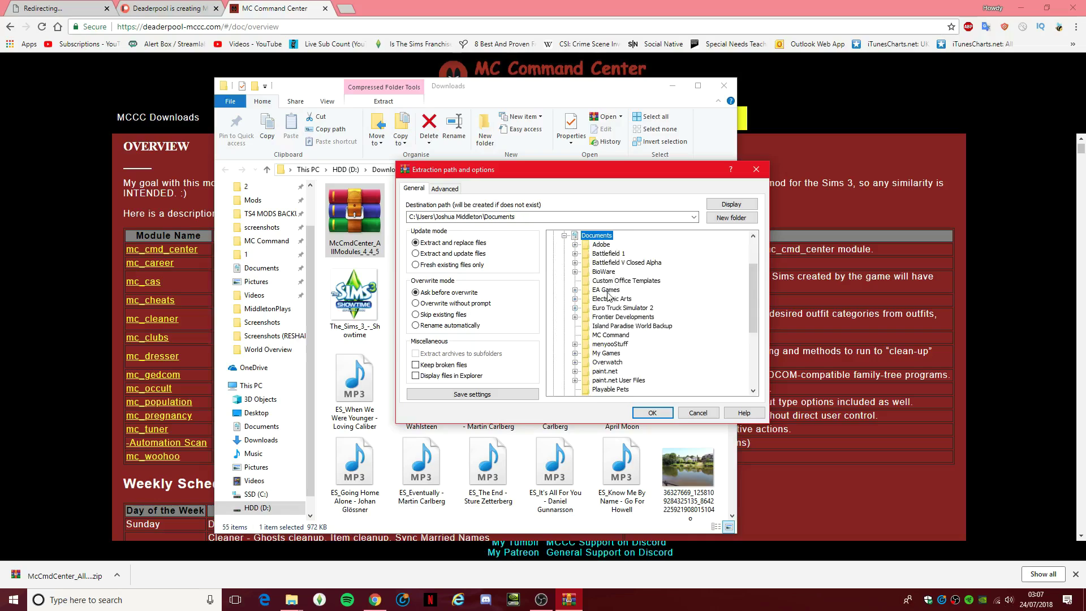
pyautogui.doubleClick(610, 298)
pyautogui.doubleClick(626, 316)
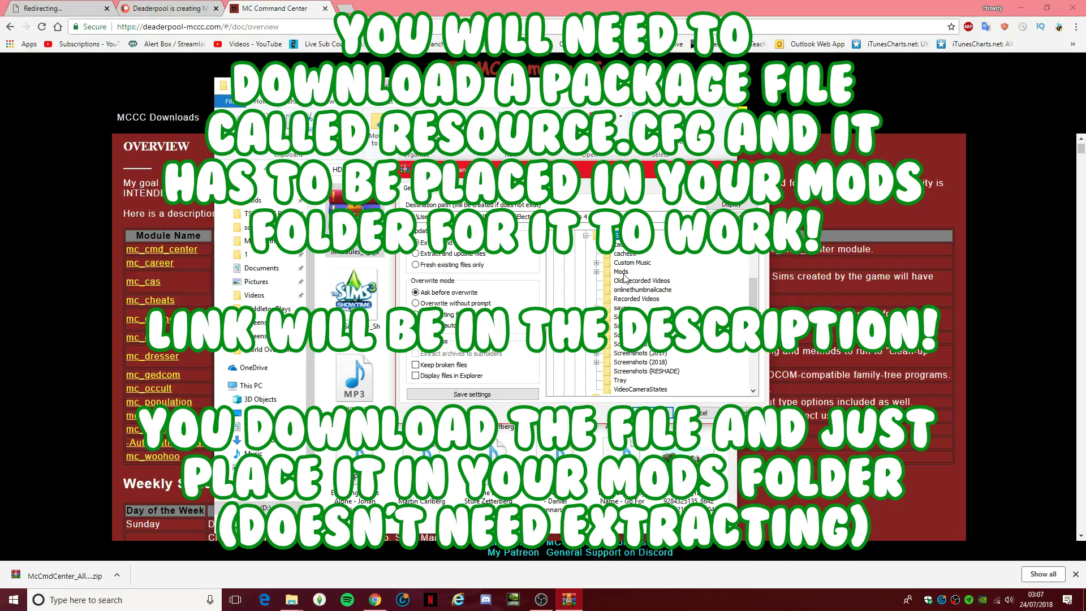
# - Extract the MC Command Center files into The Sims 4\Mods\MC Command
pyautogui.doubleClick(622, 273)
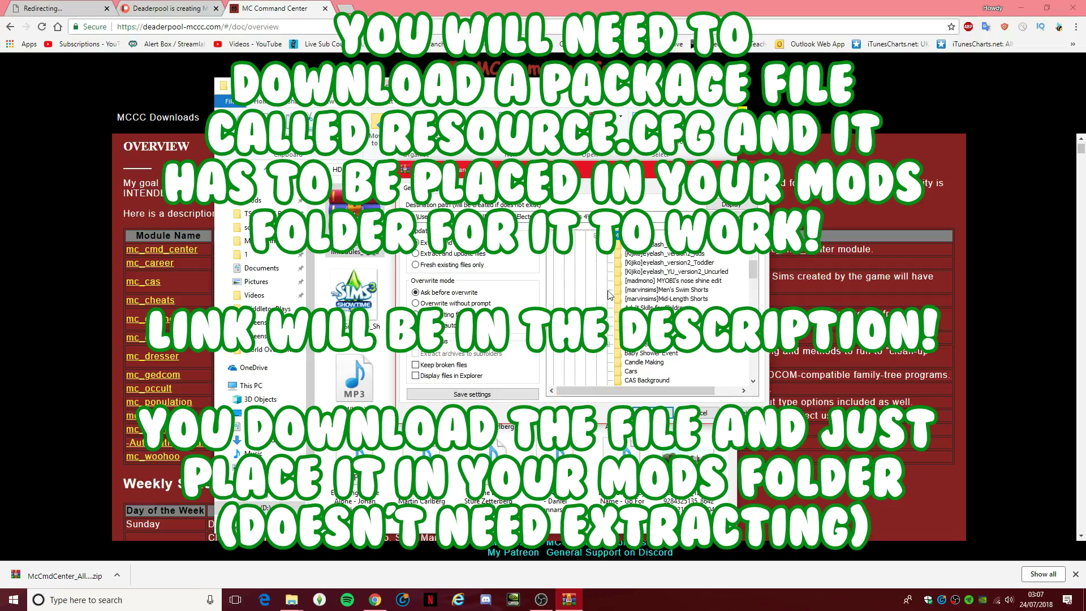
pyautogui.scroll(-3, 609, 294)
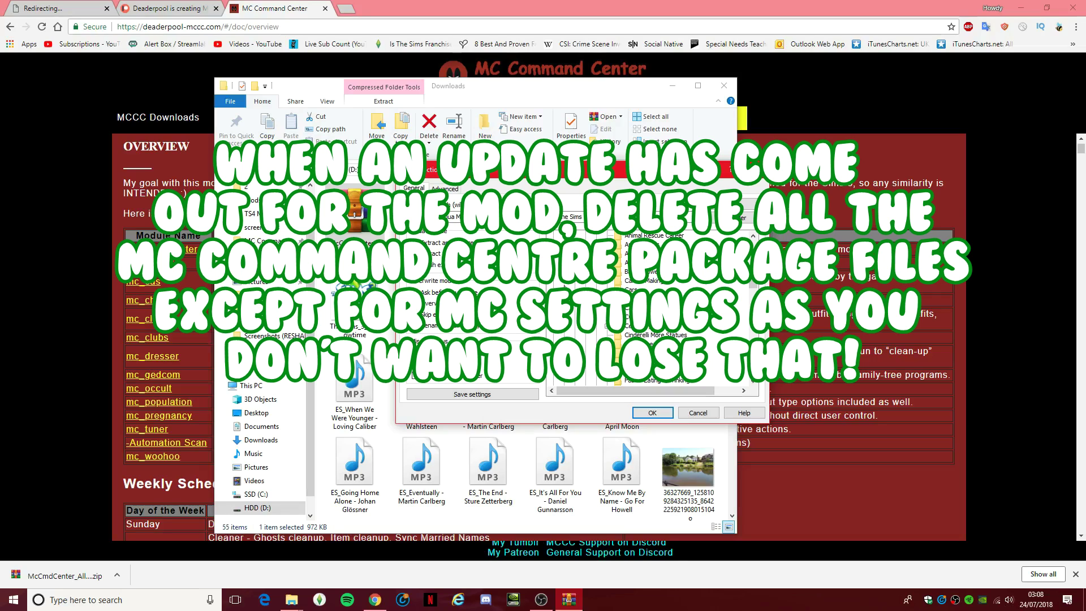
pyautogui.scroll(3, 604, 287)
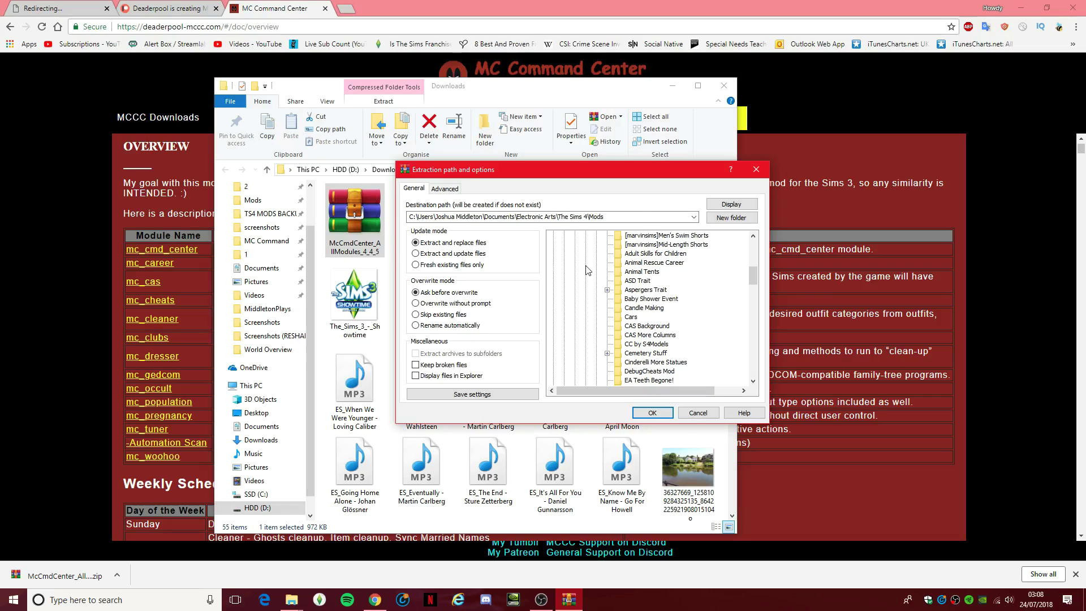
pyautogui.scroll(-5, 633, 305)
pyautogui.click(647, 326)
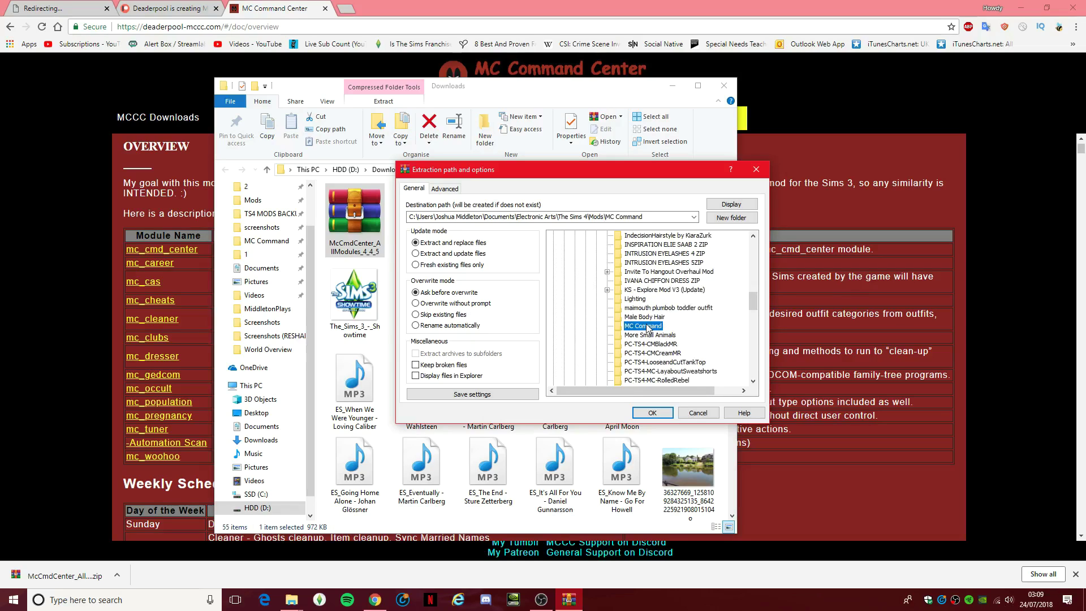
pyautogui.click(653, 327)
pyautogui.click(650, 413)
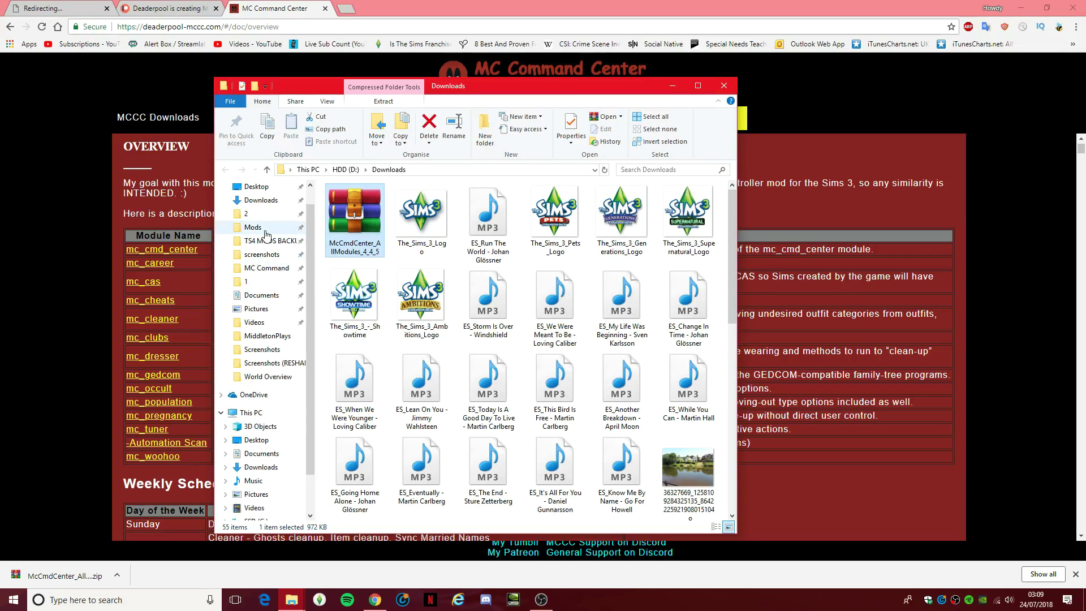
# - Open the MC Command folder inside The Sims 4 Mods folder
pyautogui.click(266, 233)
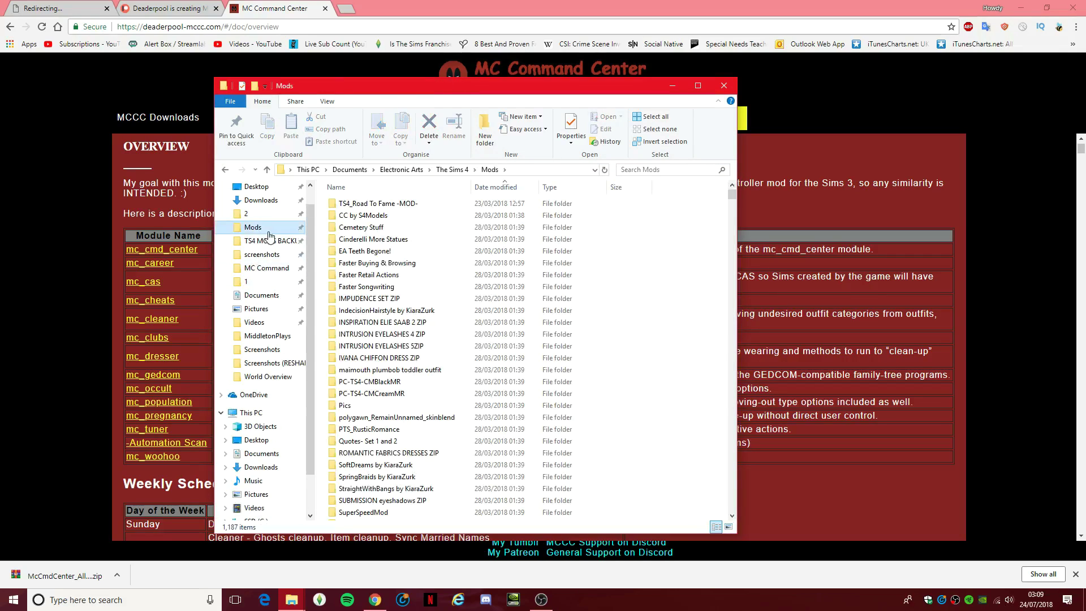
pyautogui.scroll(-10, 385, 395)
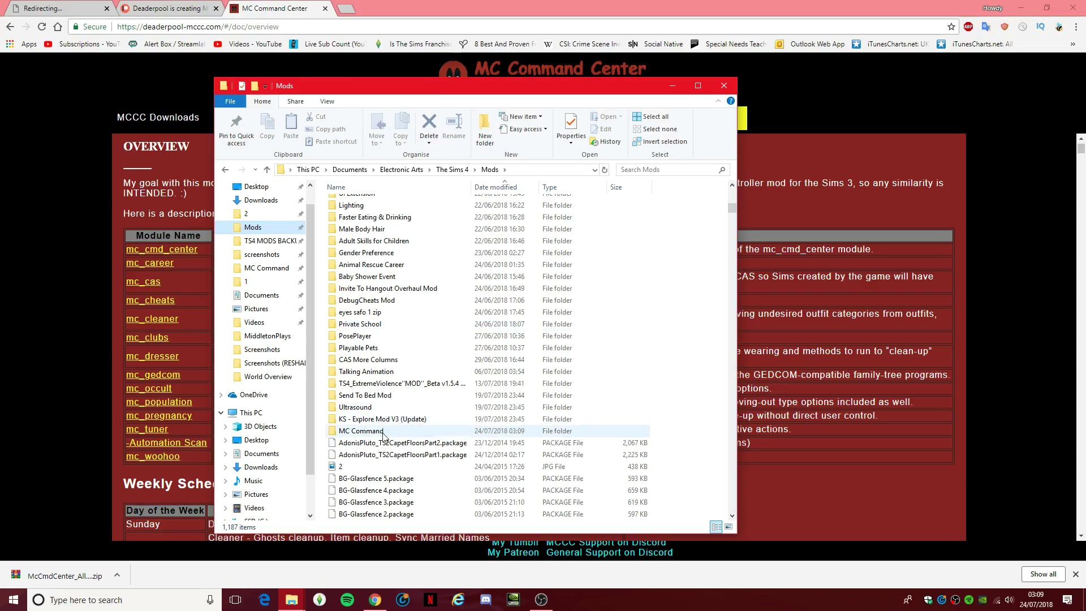
pyautogui.doubleClick(382, 431)
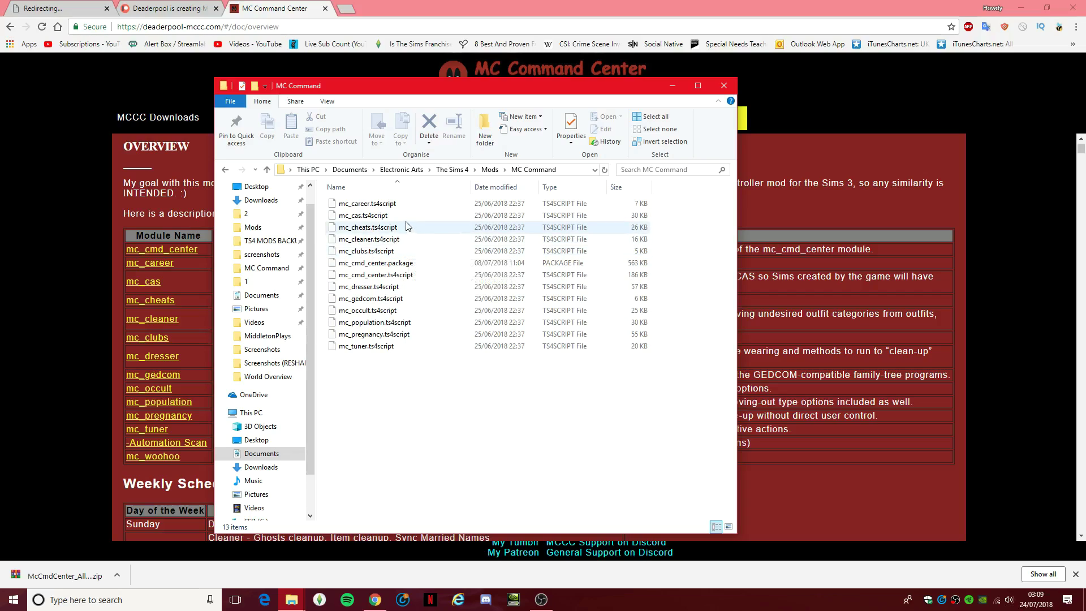
# - Delete the mc_gedcom.ts4script module file, cancelling an accidental rename
pyautogui.click(418, 300)
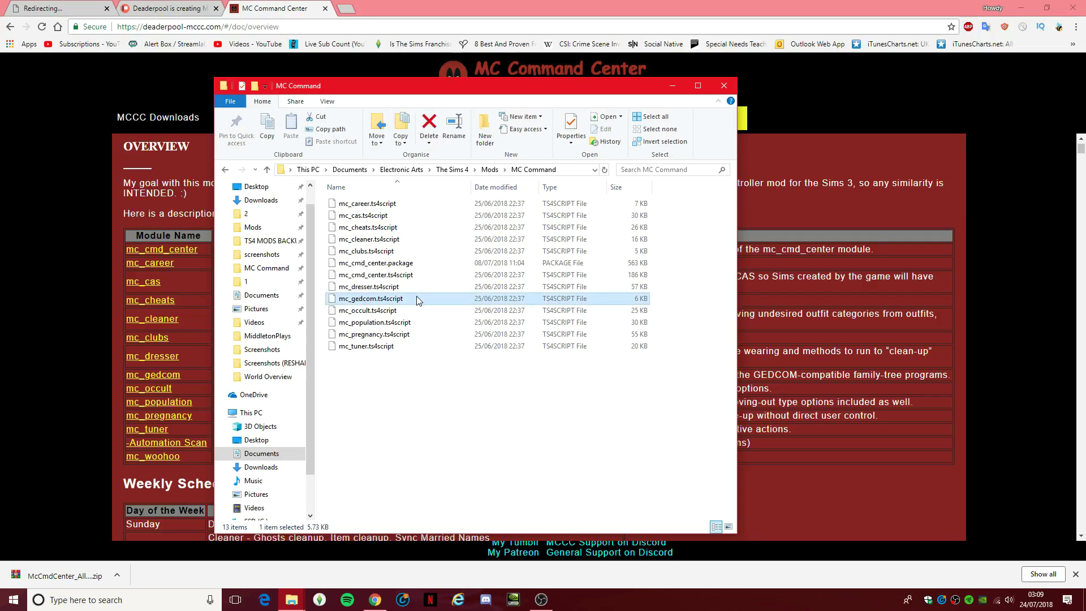
pyautogui.click(418, 300)
pyautogui.press('BackSpace')
pyautogui.press('Return')
pyautogui.press('Return')
pyautogui.press('Delete')
pyautogui.press('Return')
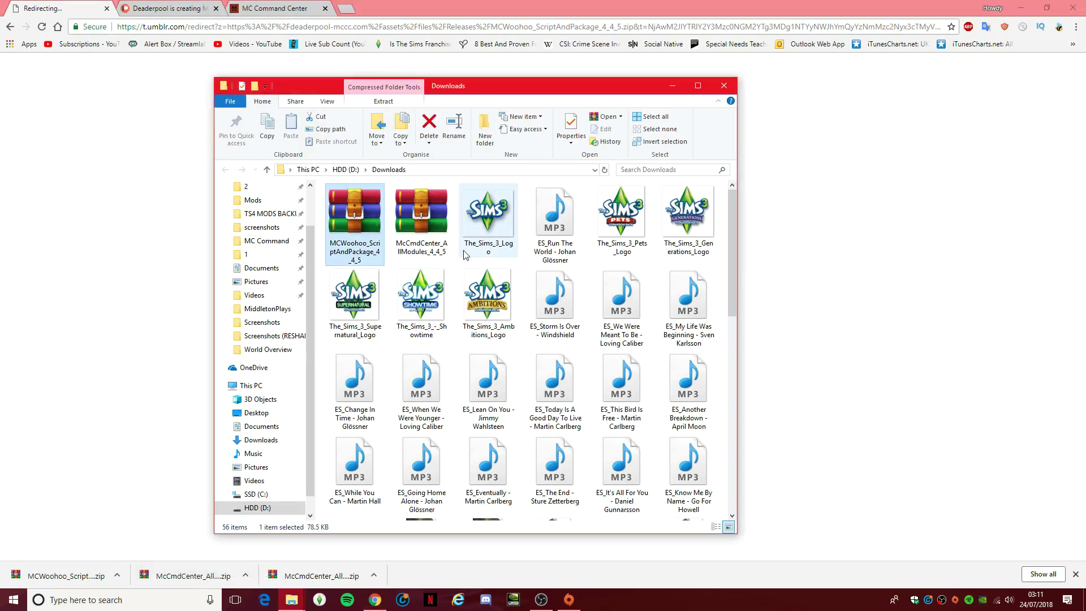
# - Start extracting the MCWoohoo zip and browse to Documents\Electronic Arts\The Sims 4
pyautogui.rightClick(358, 228)
pyautogui.click(399, 264)
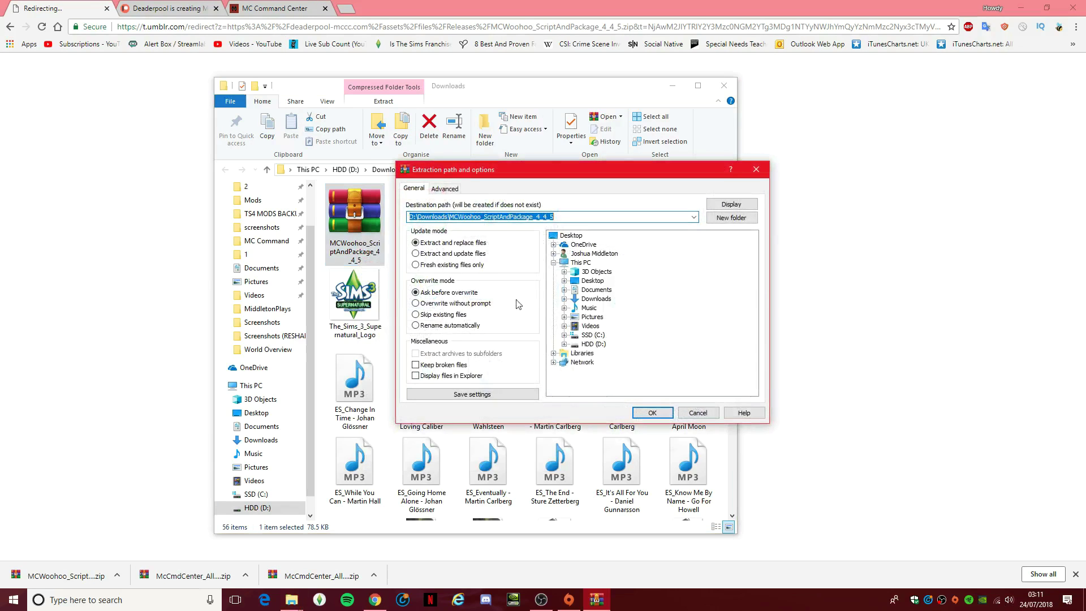
pyautogui.click(601, 285)
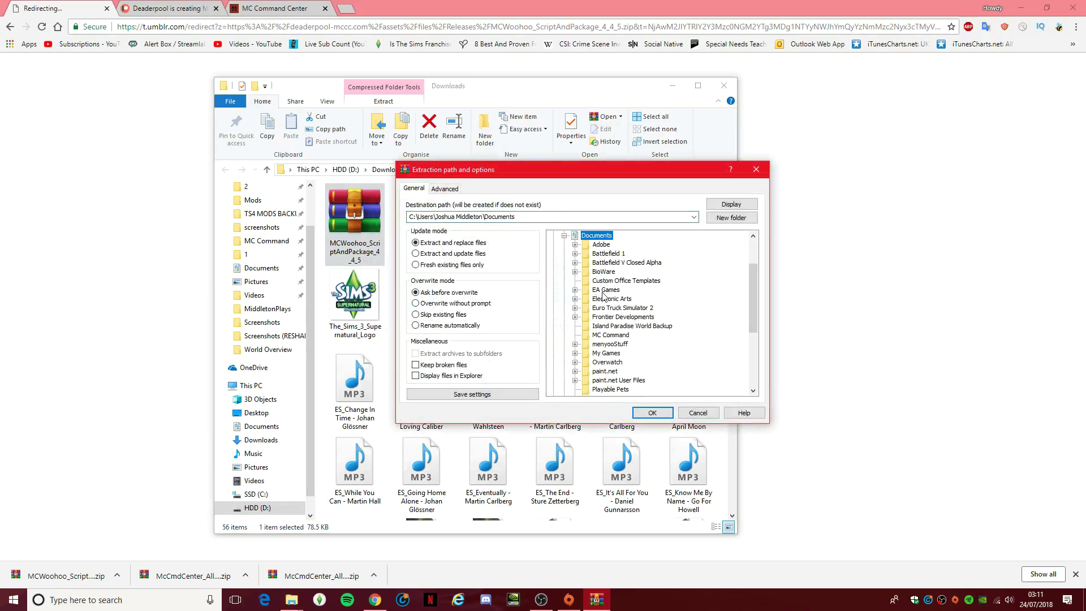
pyautogui.click(605, 299)
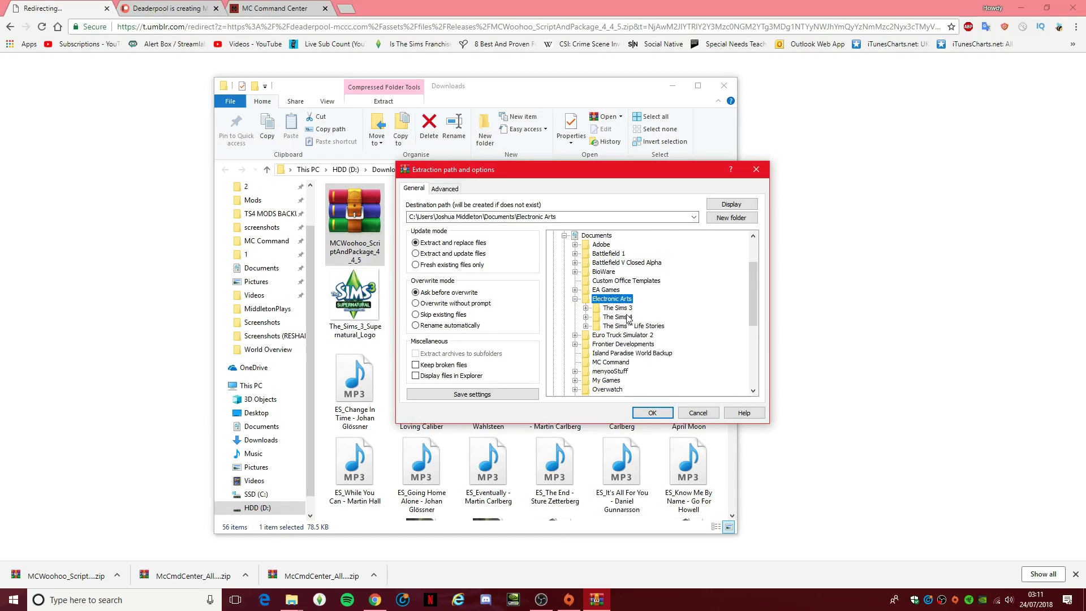
pyautogui.click(628, 318)
# - Set the destination to Mods\MC Command and extract the MCWoohoo files
pyautogui.click(617, 275)
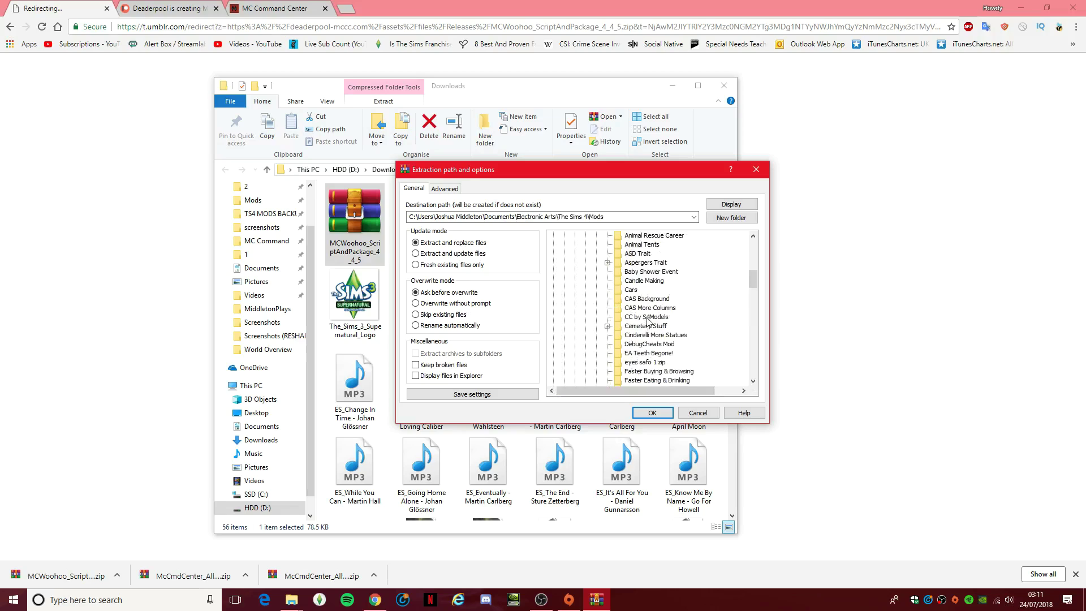
pyautogui.scroll(-6, 648, 321)
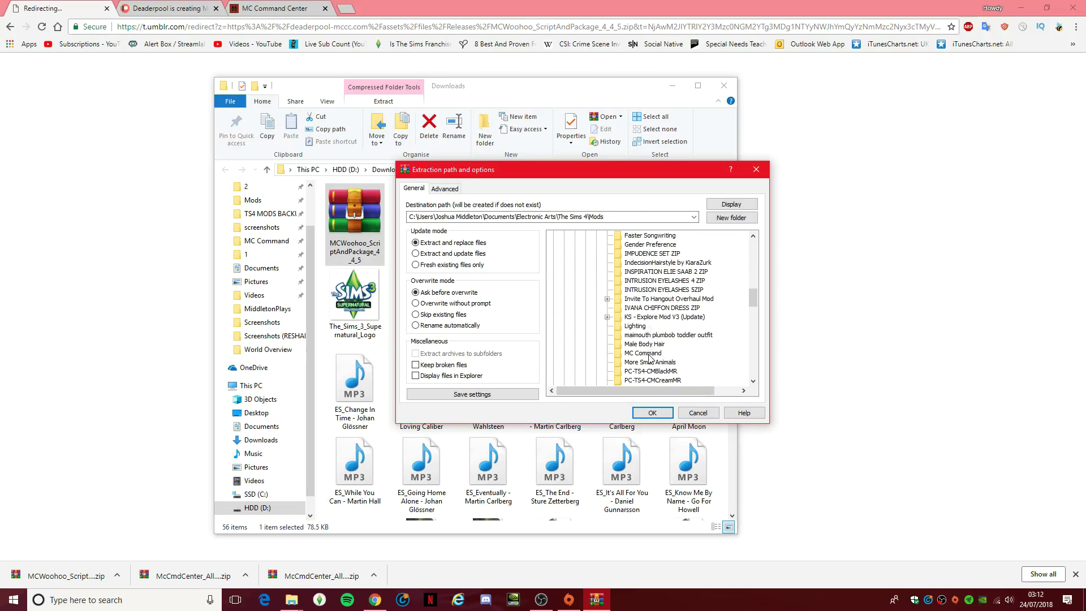
pyautogui.click(649, 354)
pyautogui.scroll(8, 649, 358)
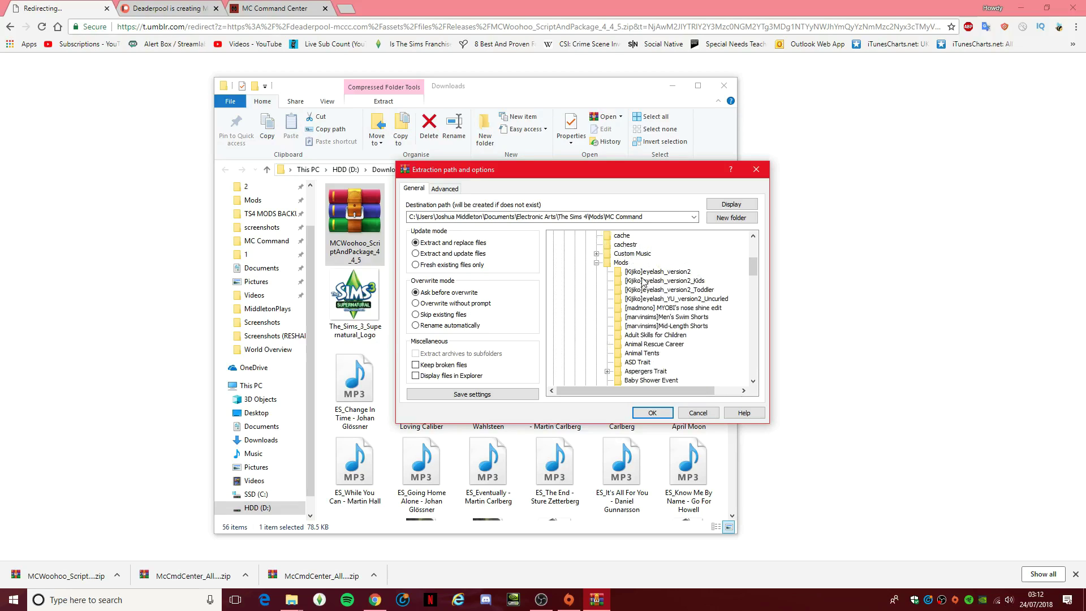
pyautogui.click(621, 263)
pyautogui.scroll(-5, 667, 291)
pyautogui.scroll(-4, 656, 345)
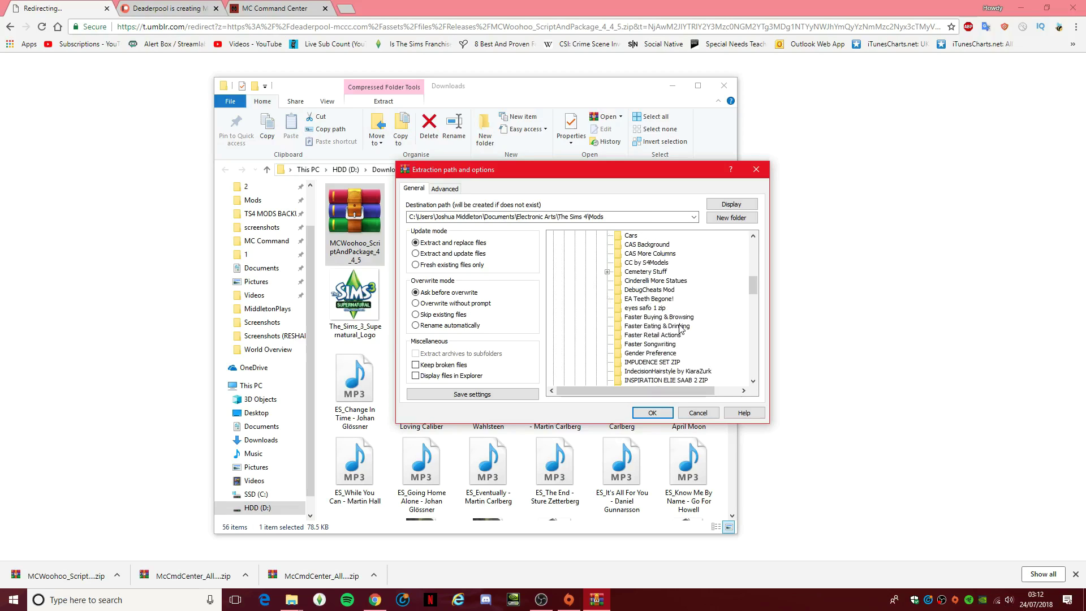
pyautogui.scroll(-2, 642, 361)
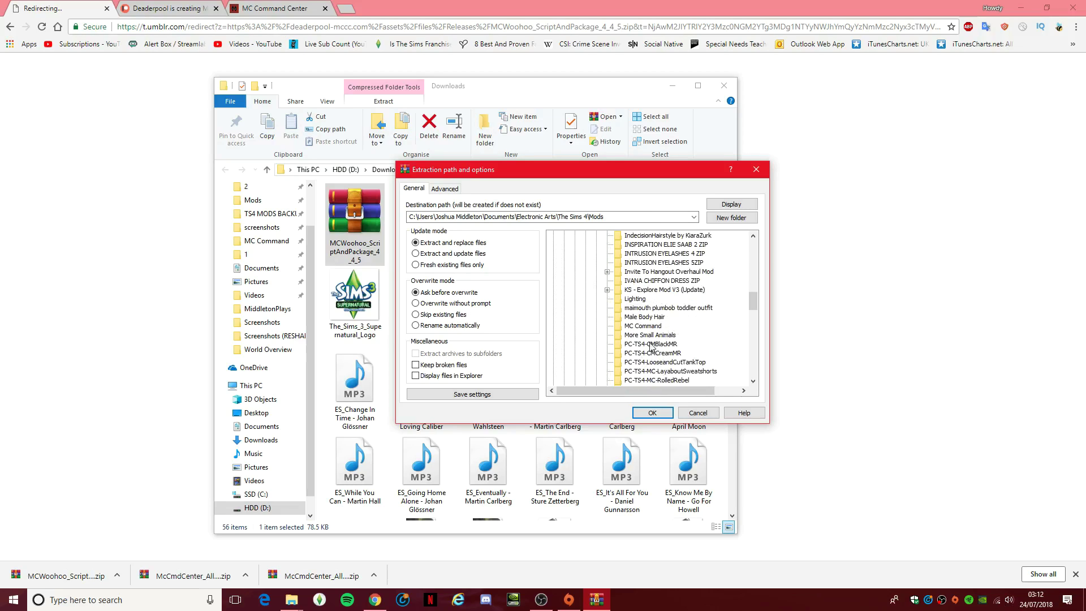
pyautogui.click(647, 327)
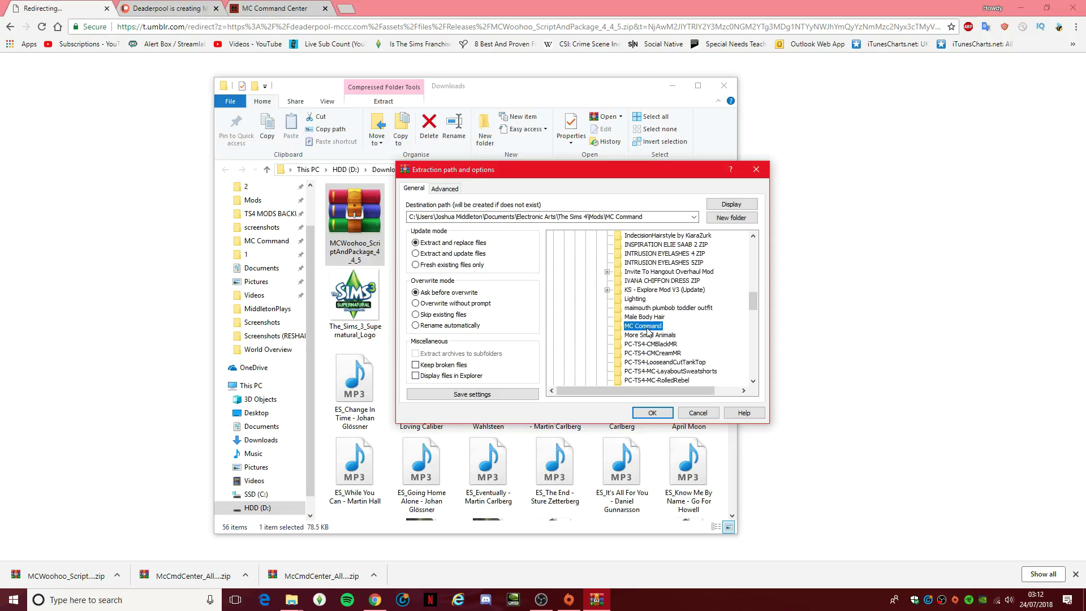
pyautogui.click(652, 413)
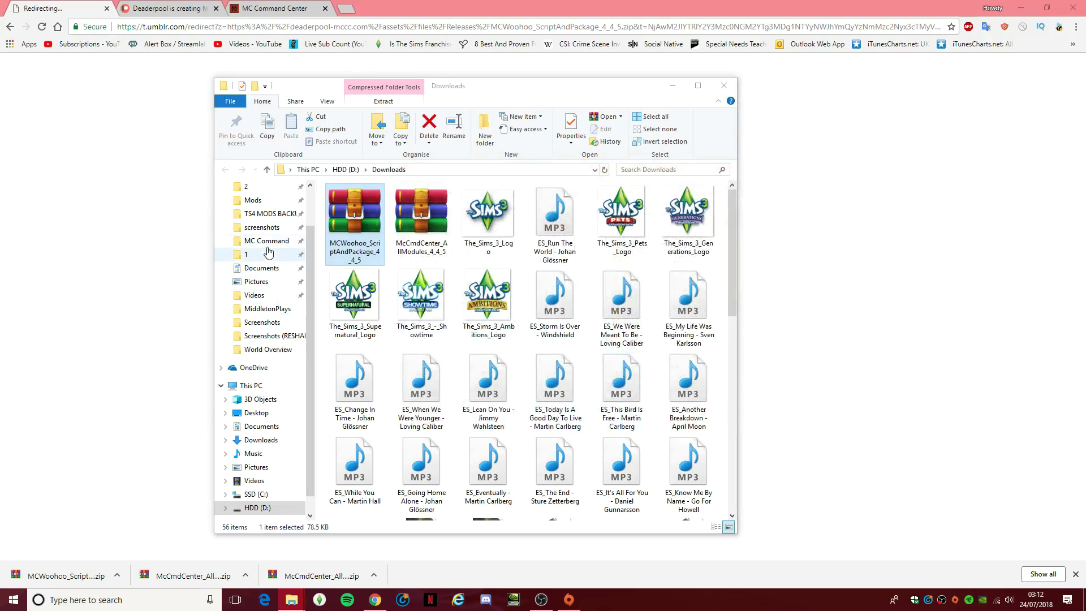
# - Open Mods > MC Command and check the two mc_woohoo files among its 14 files
pyautogui.click(253, 200)
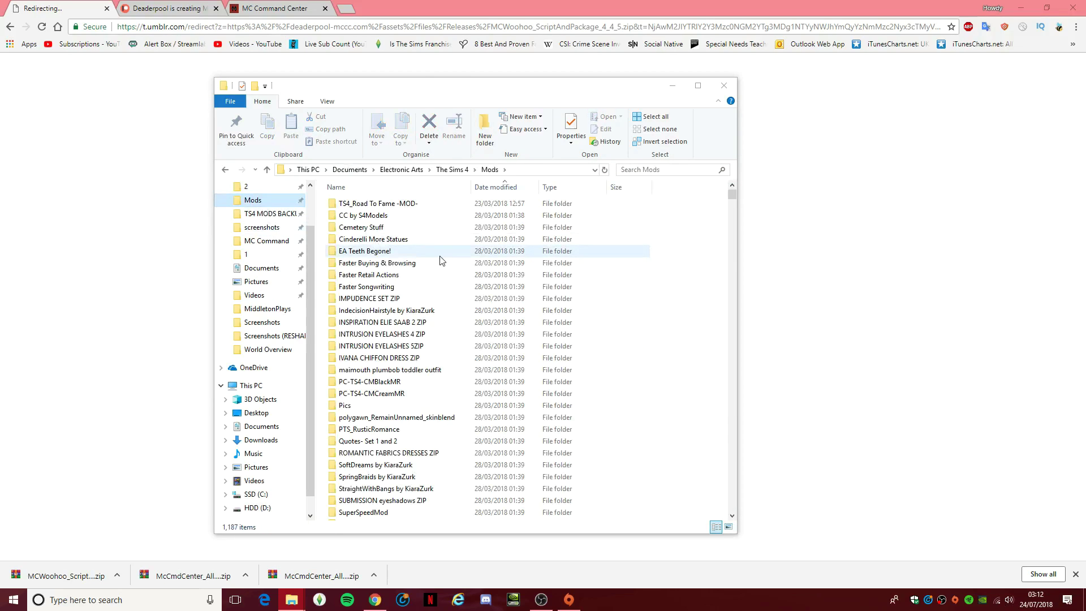
pyautogui.scroll(-15, 379, 308)
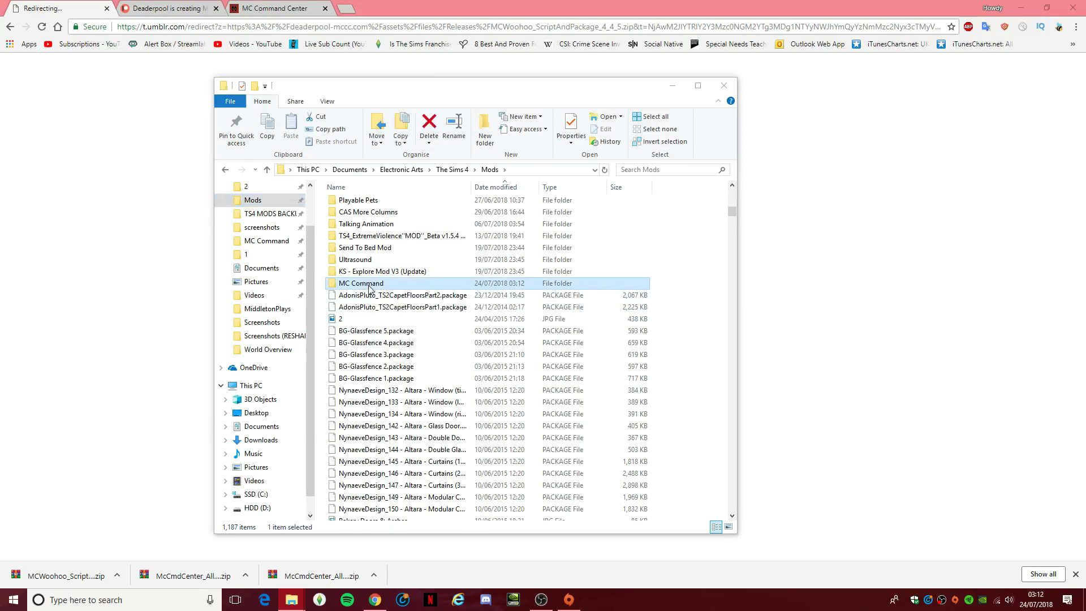
pyautogui.doubleClick(362, 283)
pyautogui.moveTo(385, 377); pyautogui.dragTo(373, 343)
pyautogui.click(498, 398)
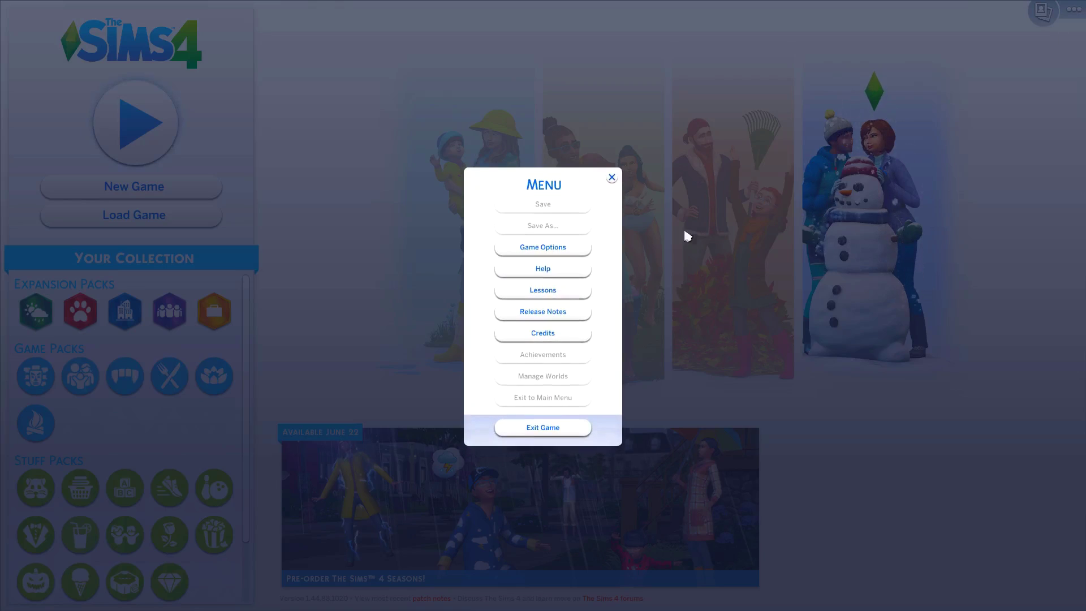
# - Open Game Options > Other and view the installed custom content list
pyautogui.click(581, 253)
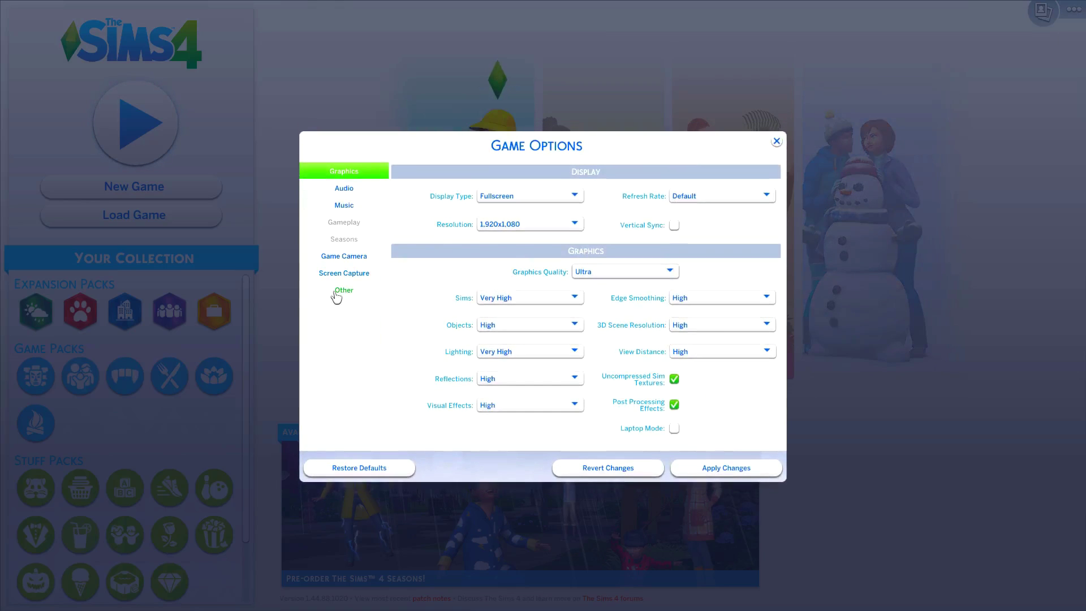
pyautogui.click(339, 291)
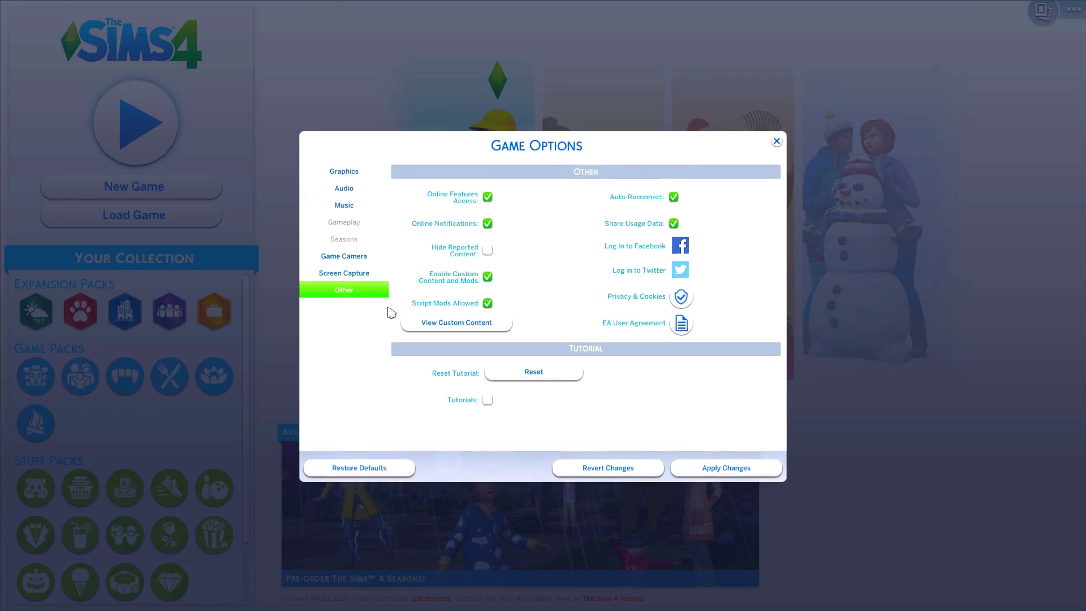
pyautogui.click(471, 327)
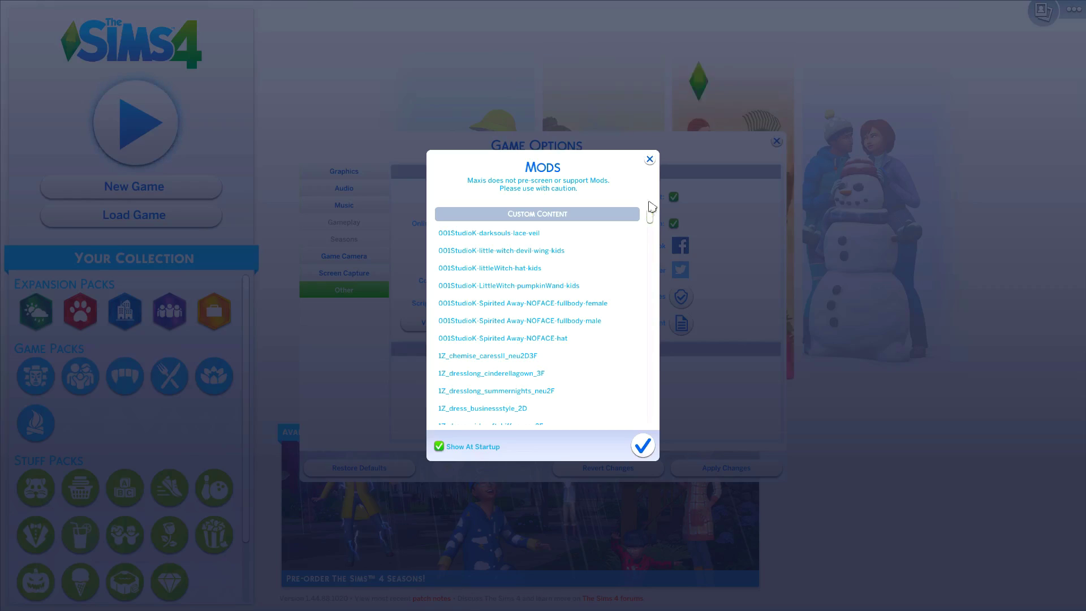
# - Reopen the custom content list, check the mc_career through mc_woohoo script modules, then close it
pyautogui.click(650, 160)
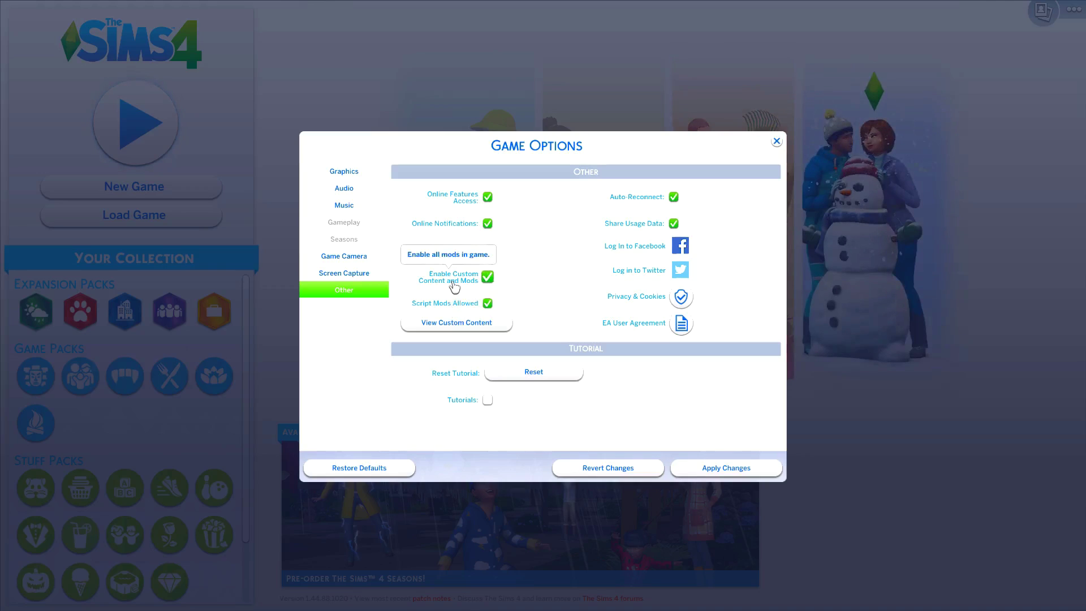
pyautogui.click(443, 325)
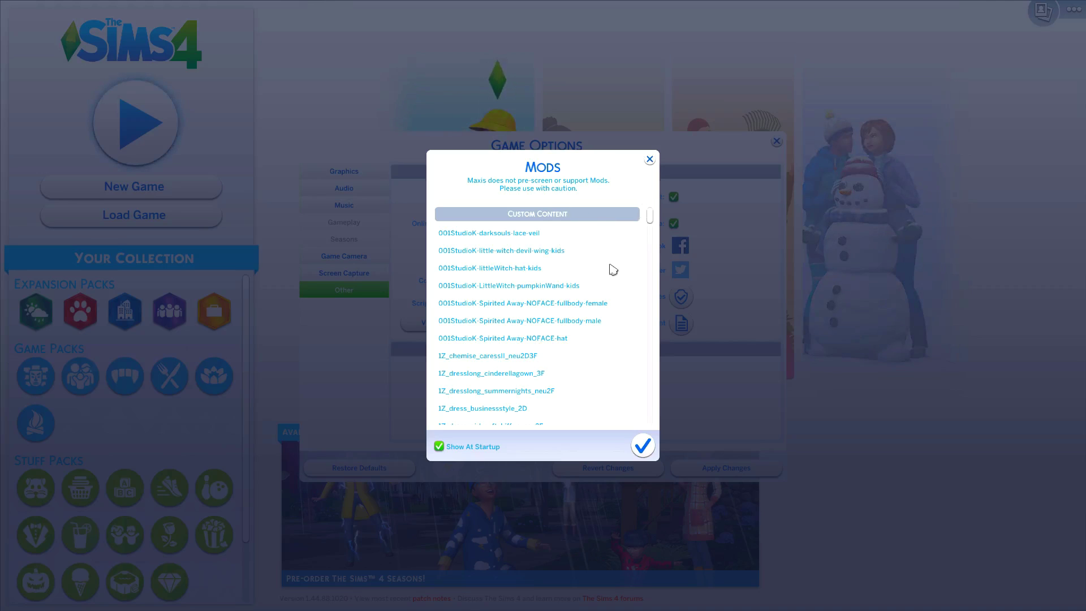
pyautogui.moveTo(652, 221); pyautogui.dragTo(633, 437)
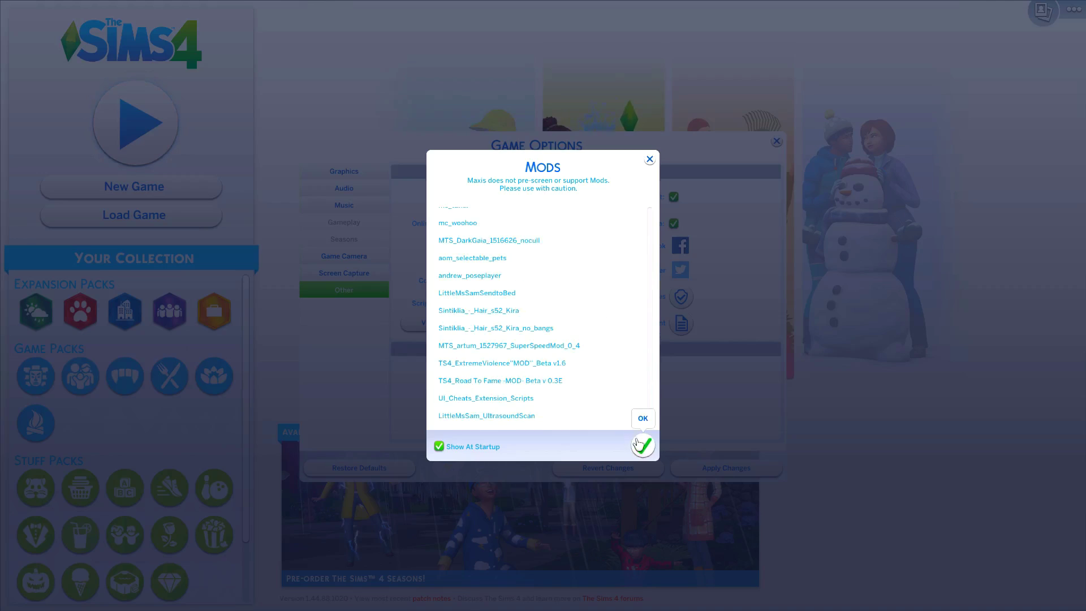
pyautogui.scroll(4, 586, 376)
pyautogui.scroll(10, 588, 376)
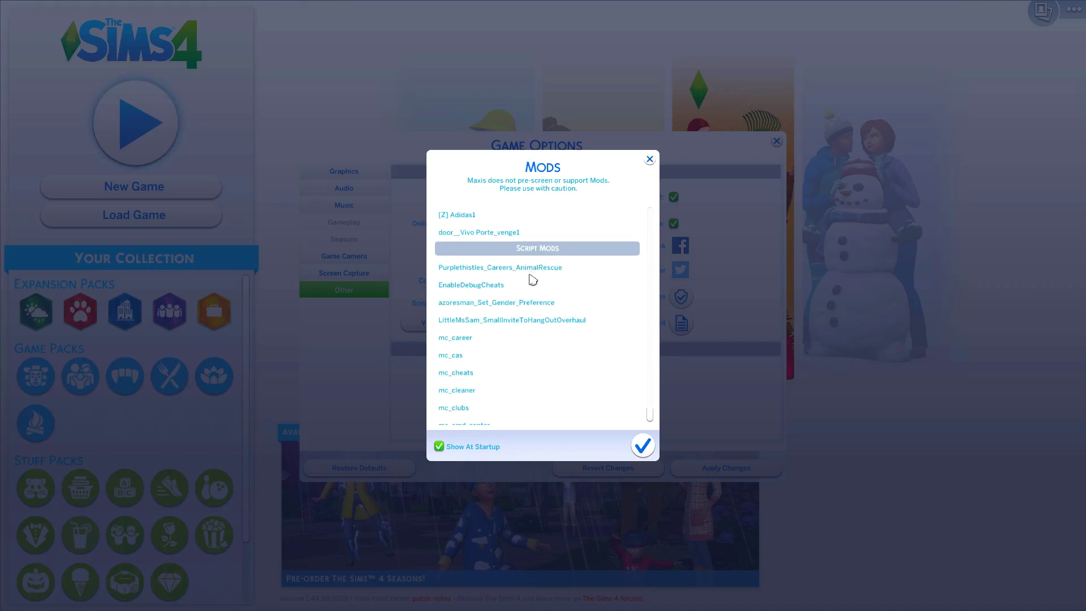
pyautogui.scroll(-4, 509, 339)
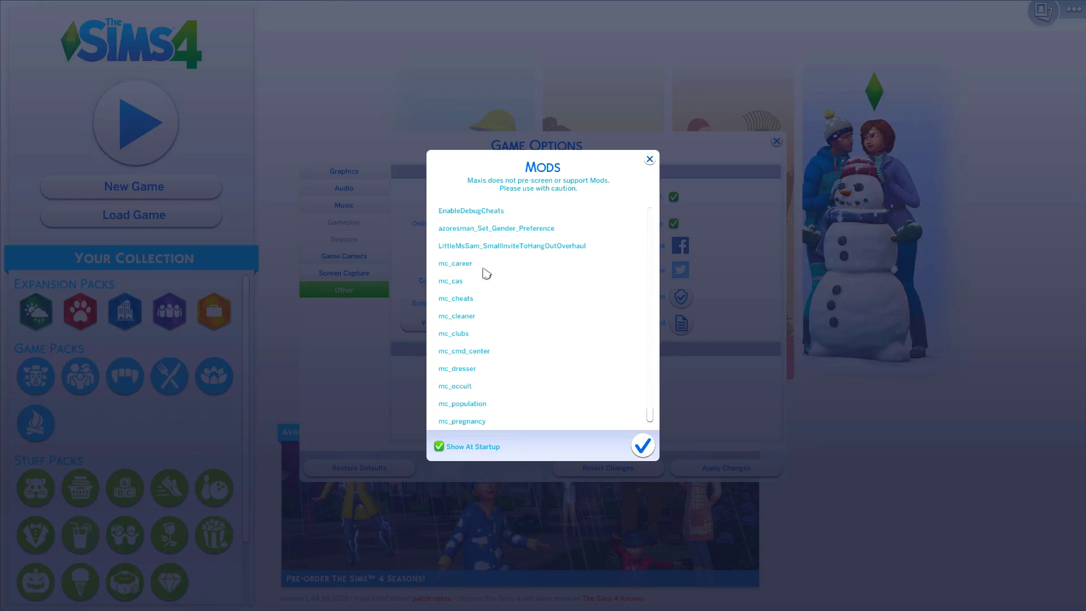
pyautogui.scroll(-1, 487, 274)
pyautogui.scroll(-1, 508, 320)
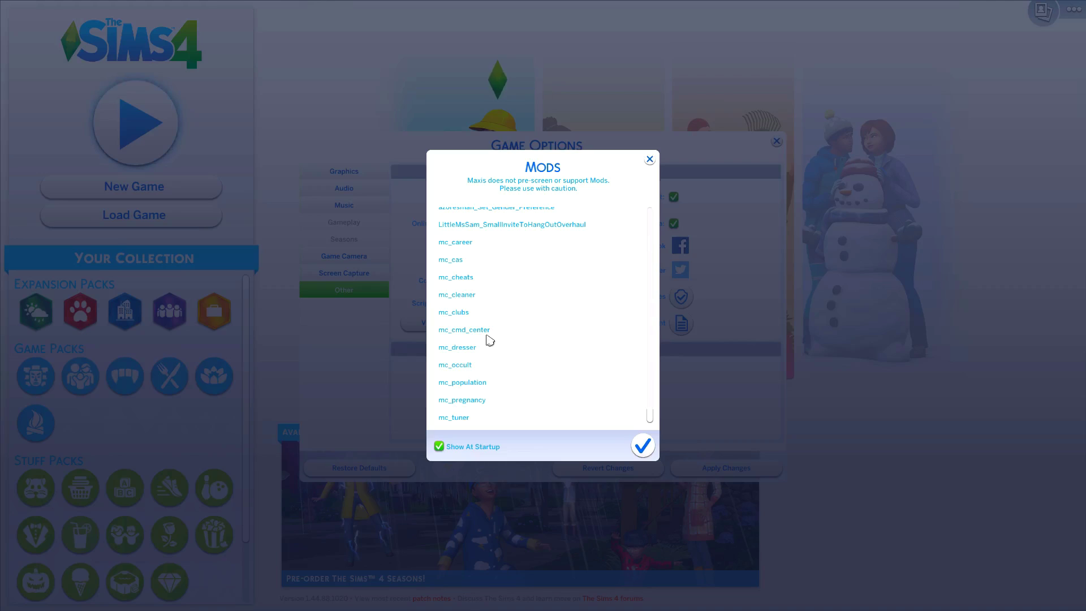
pyautogui.scroll(-1, 606, 348)
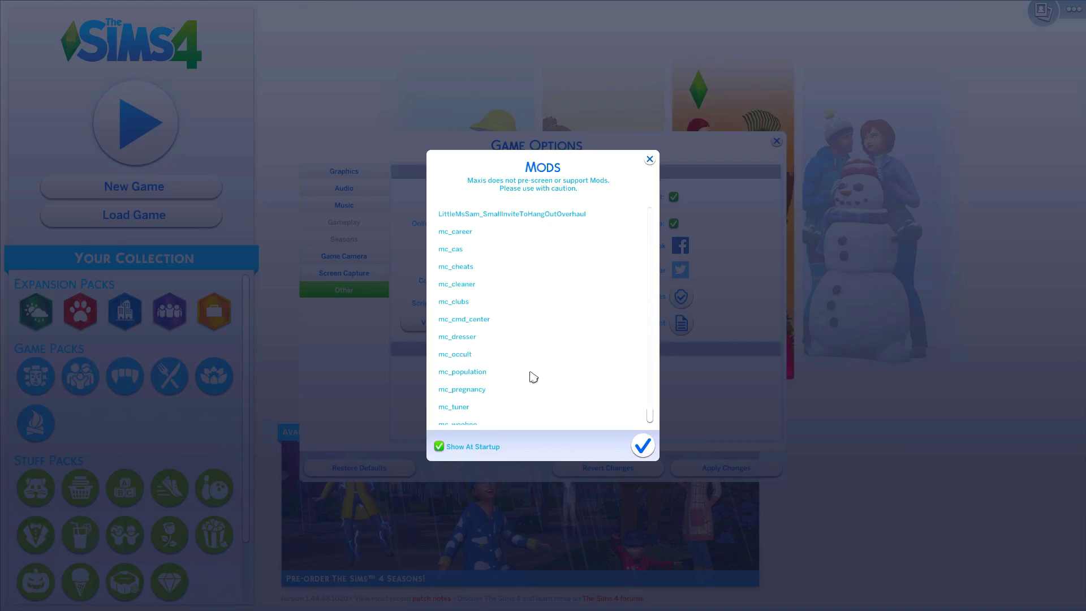
pyautogui.scroll(-1, 529, 376)
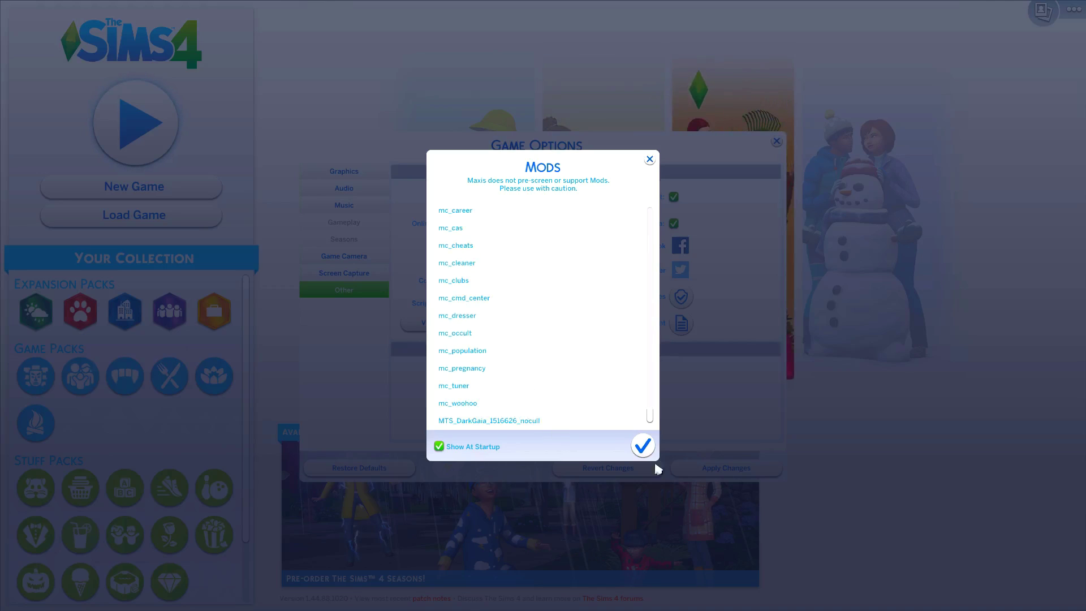
pyautogui.click(642, 446)
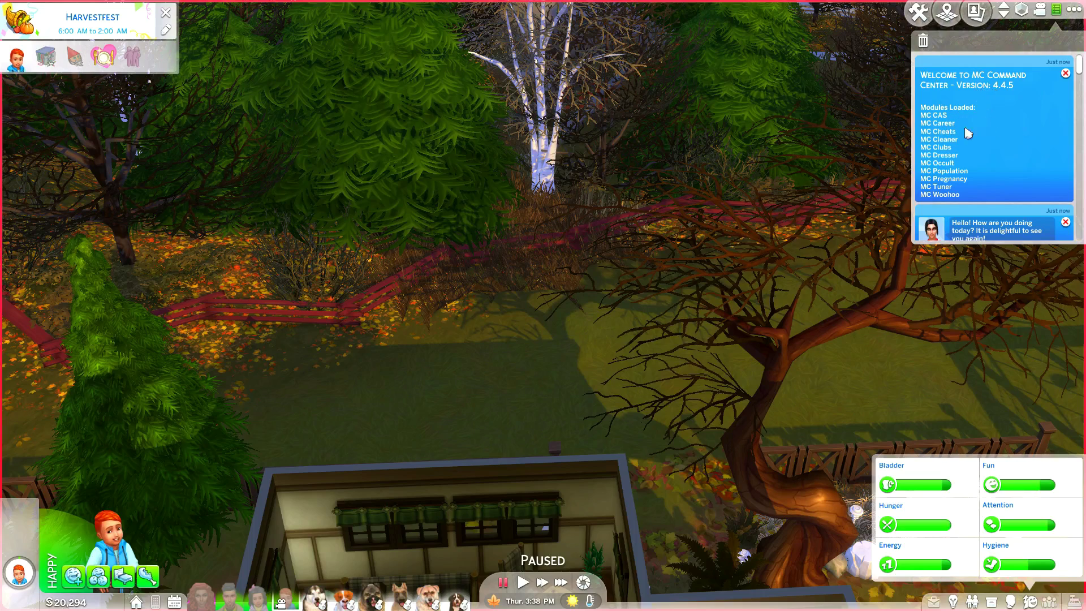
# - Pan the camera onto the house and raise the view to the upper-floor study
pyautogui.press('s')
pyautogui.press('d')
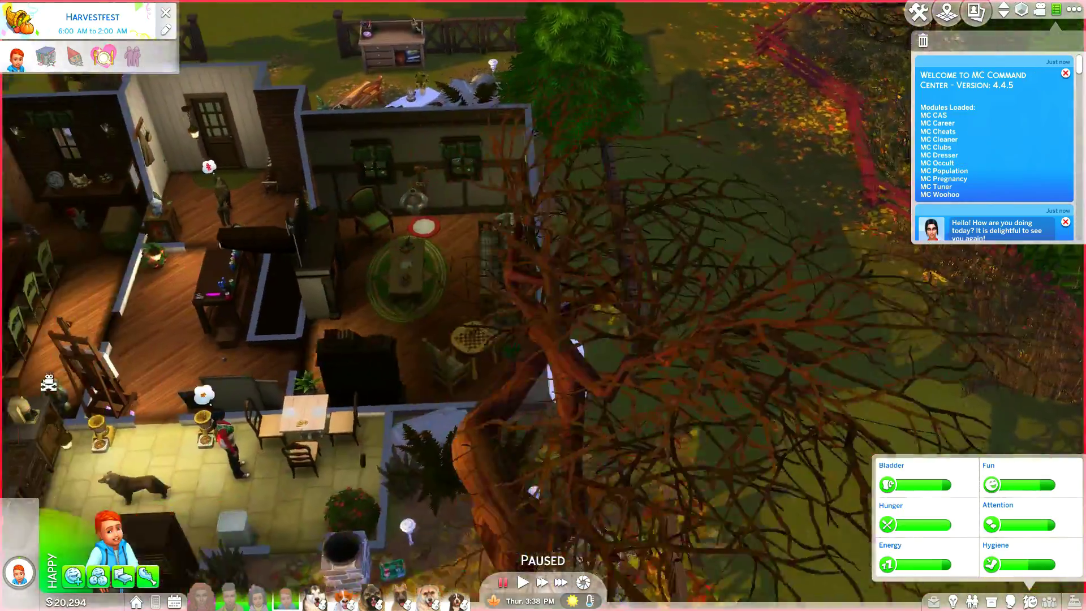
pyautogui.press('a')
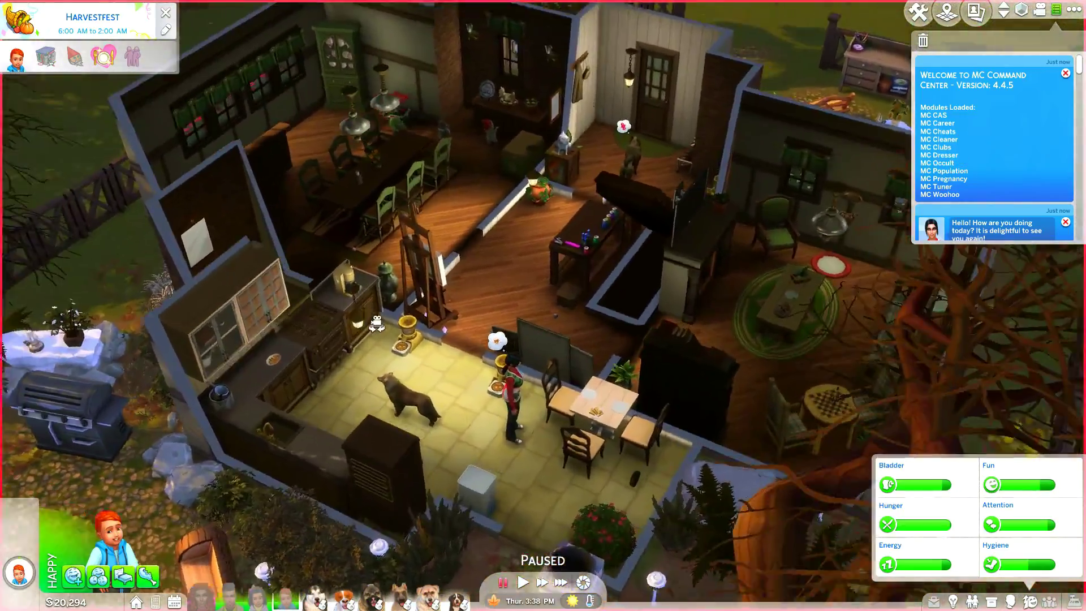
pyautogui.press('d')
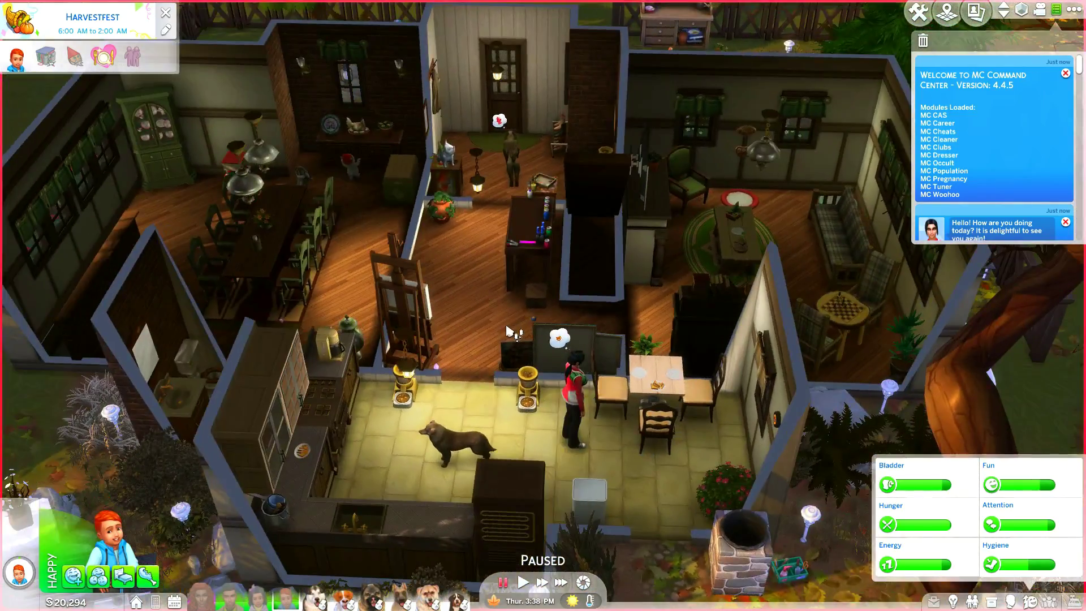
pyautogui.press('pageup')
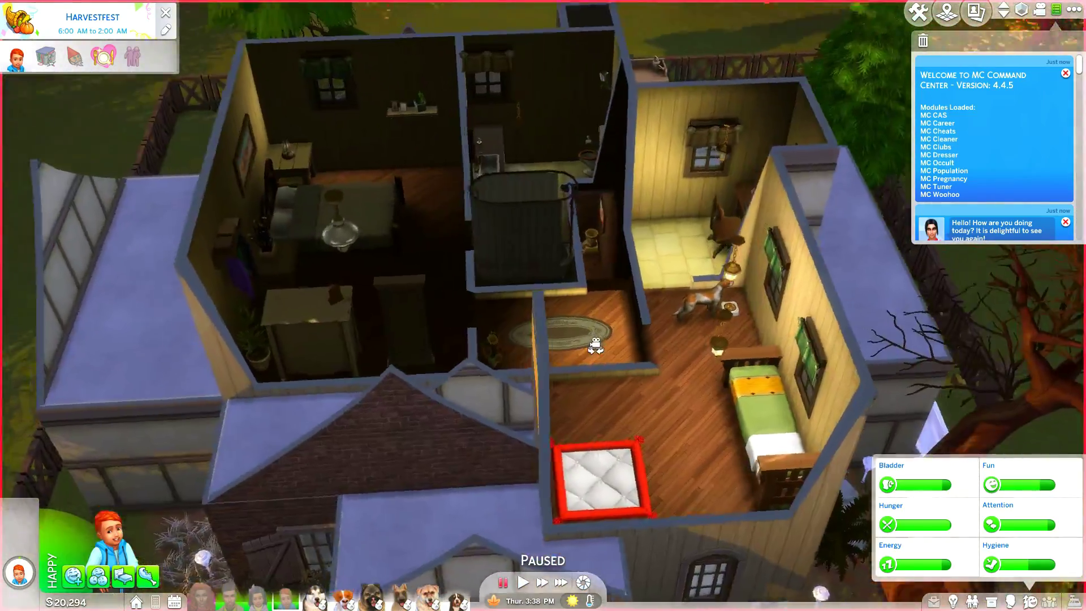
pyautogui.scroll(5, 595, 346)
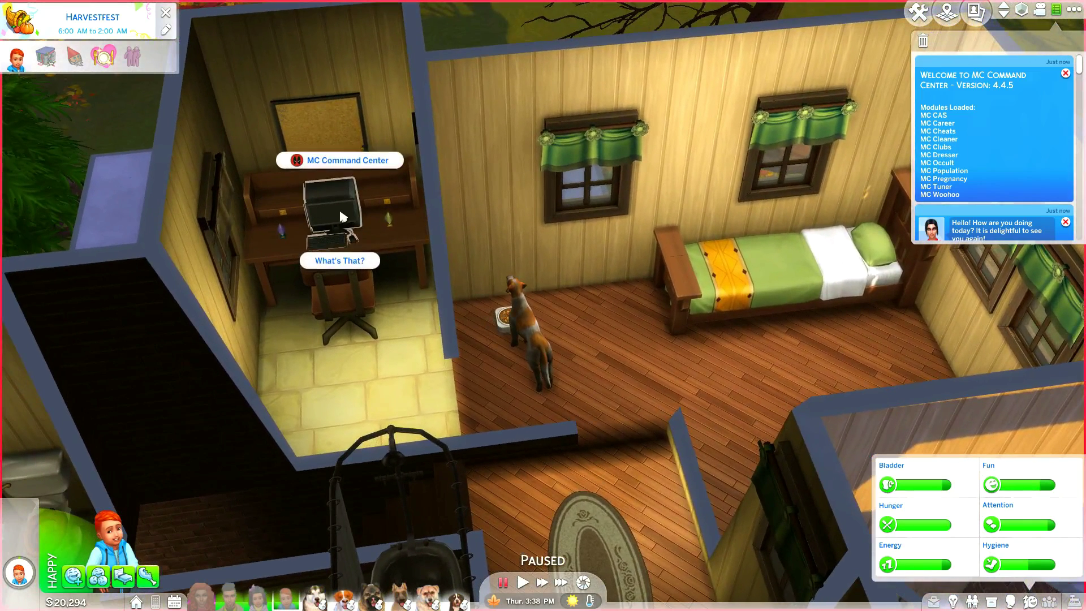
# - Open MC Command Center from the computer, check MCCC Settings, then close the menu
pyautogui.click(339, 212)
pyautogui.click(338, 208)
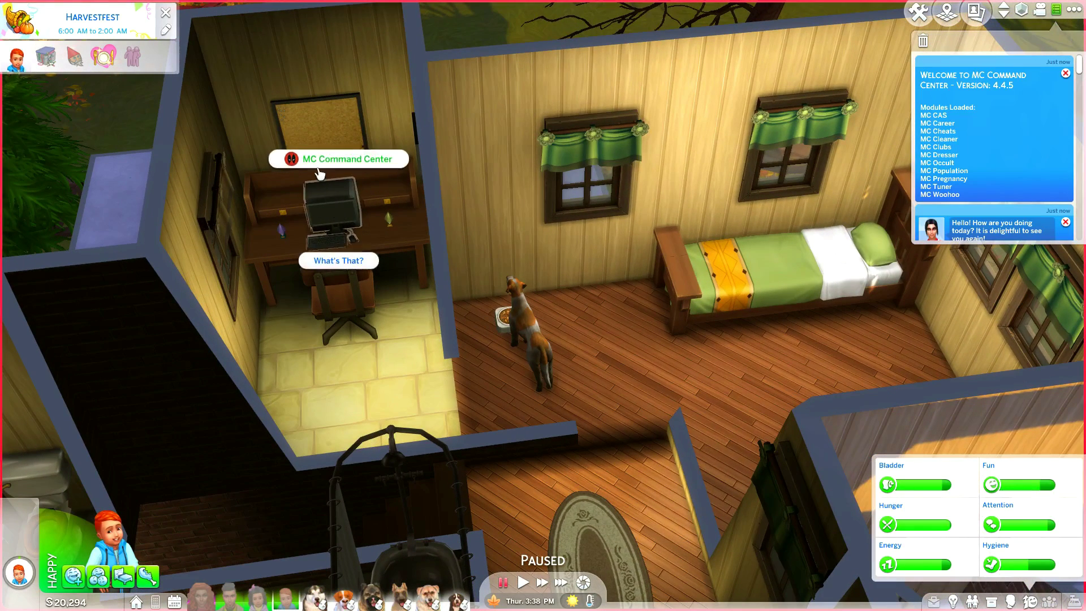
pyautogui.click(338, 166)
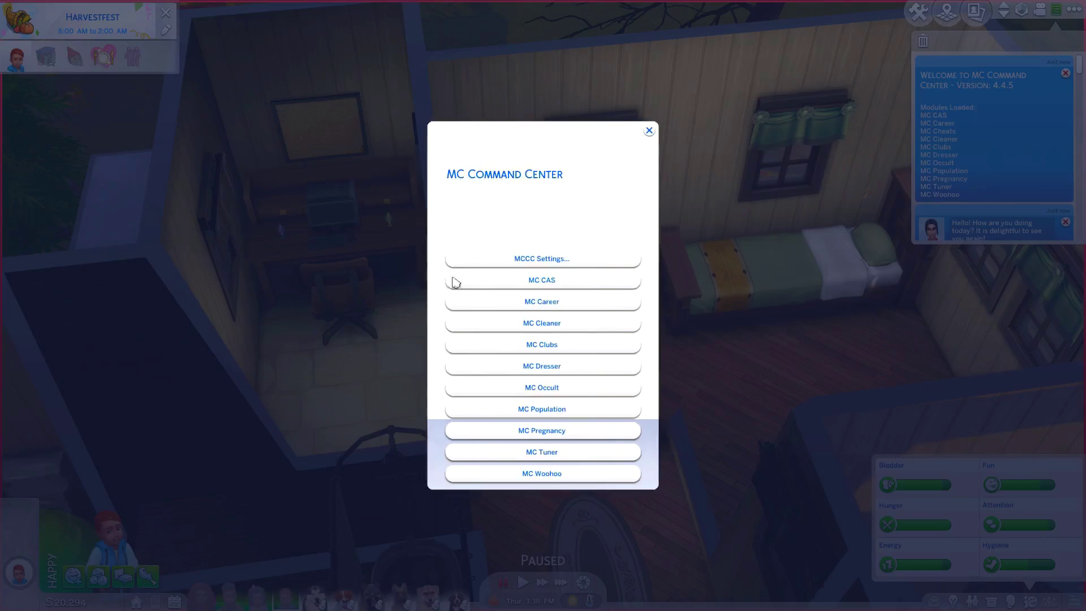
pyautogui.click(548, 260)
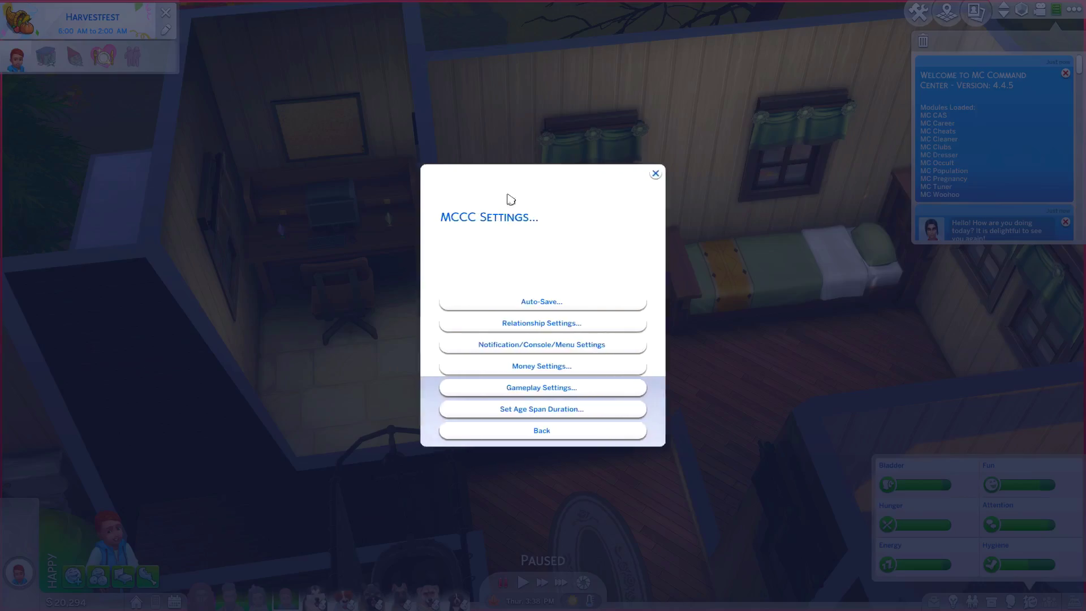
pyautogui.click(543, 431)
pyautogui.press('Escape')
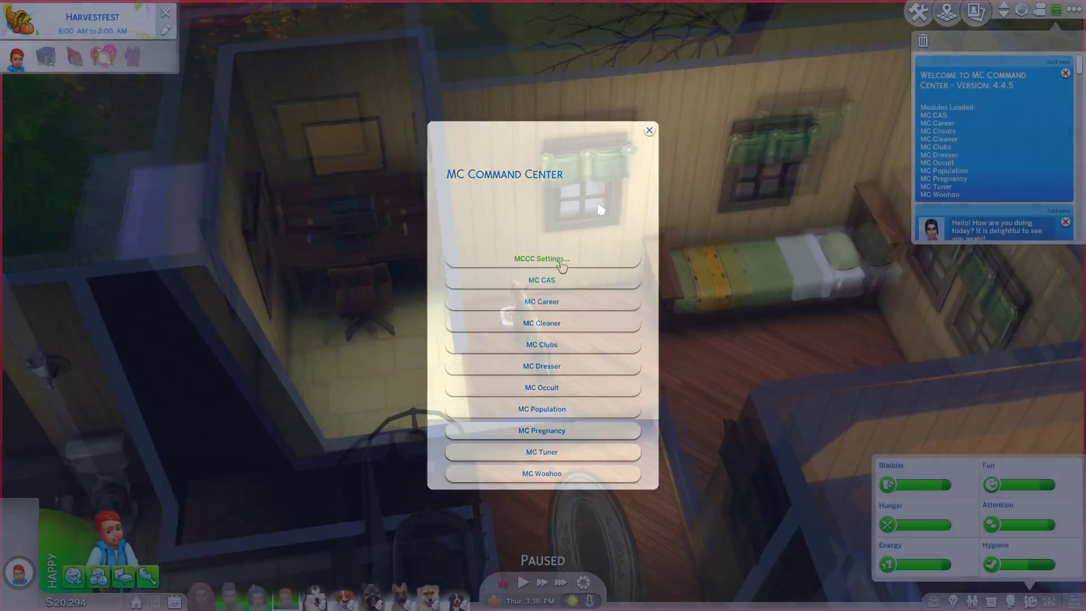
# - Open the MC Cheats menu from the mailbox at the front of the house
pyautogui.scroll(-5, 656, 328)
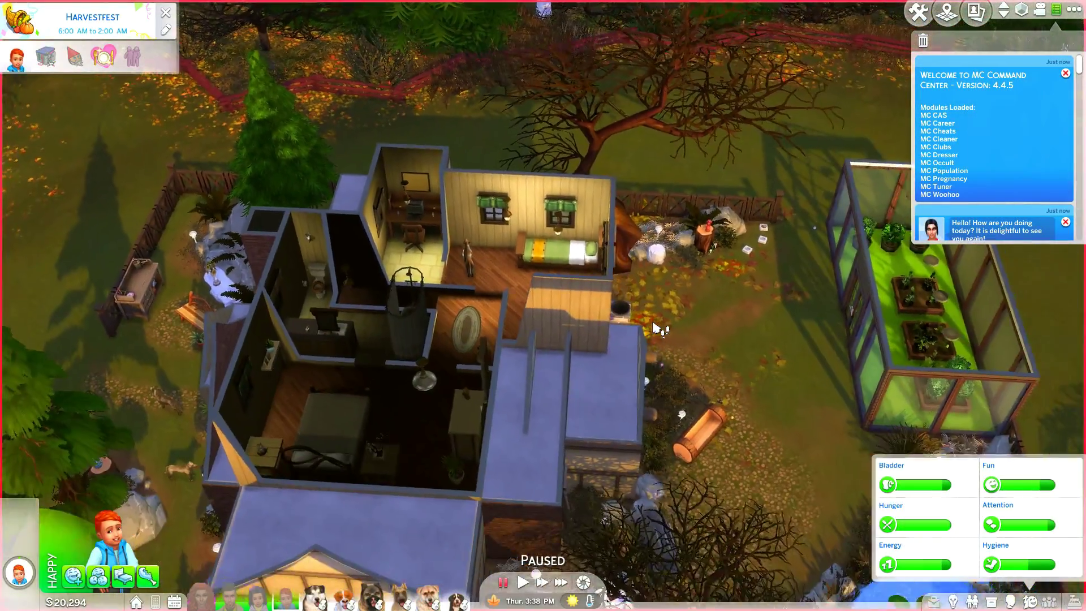
pyautogui.moveTo(656, 328); pyautogui.dragTo(501, 364)
pyautogui.click(422, 334)
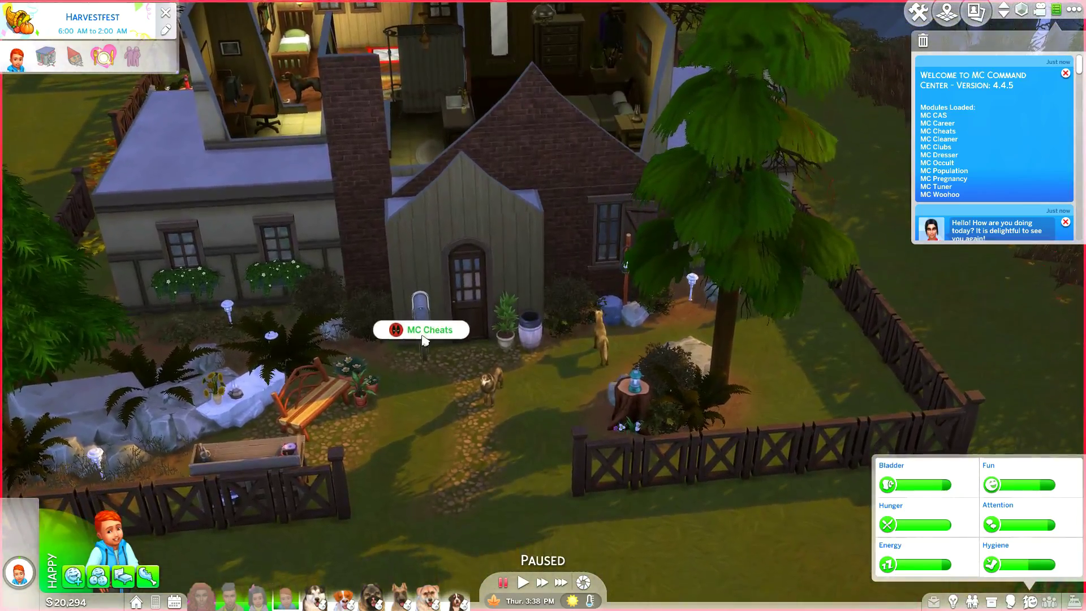
pyautogui.click(416, 324)
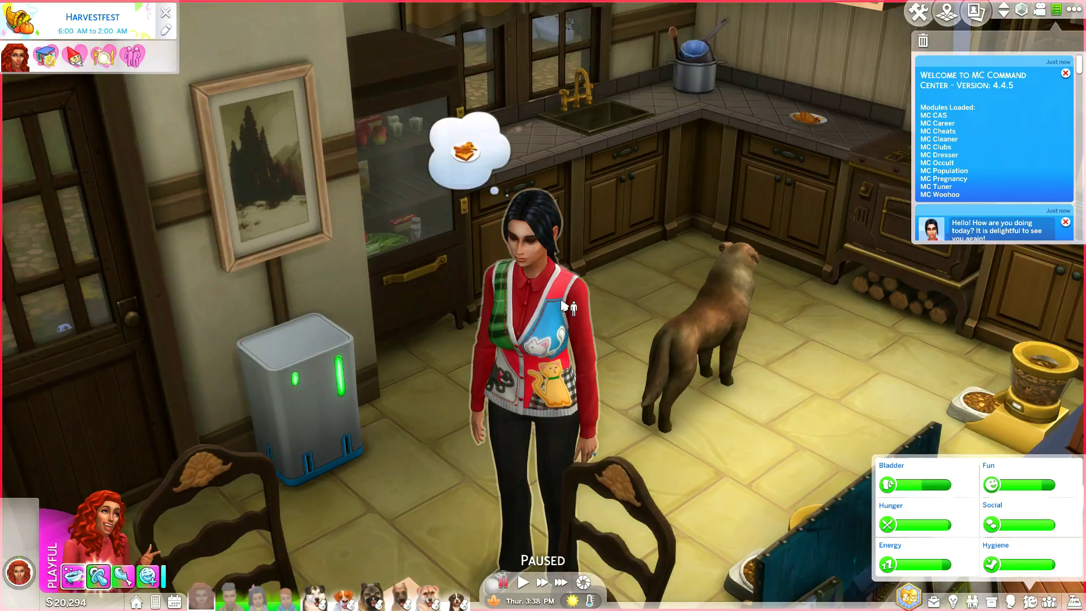
pyautogui.click(562, 306)
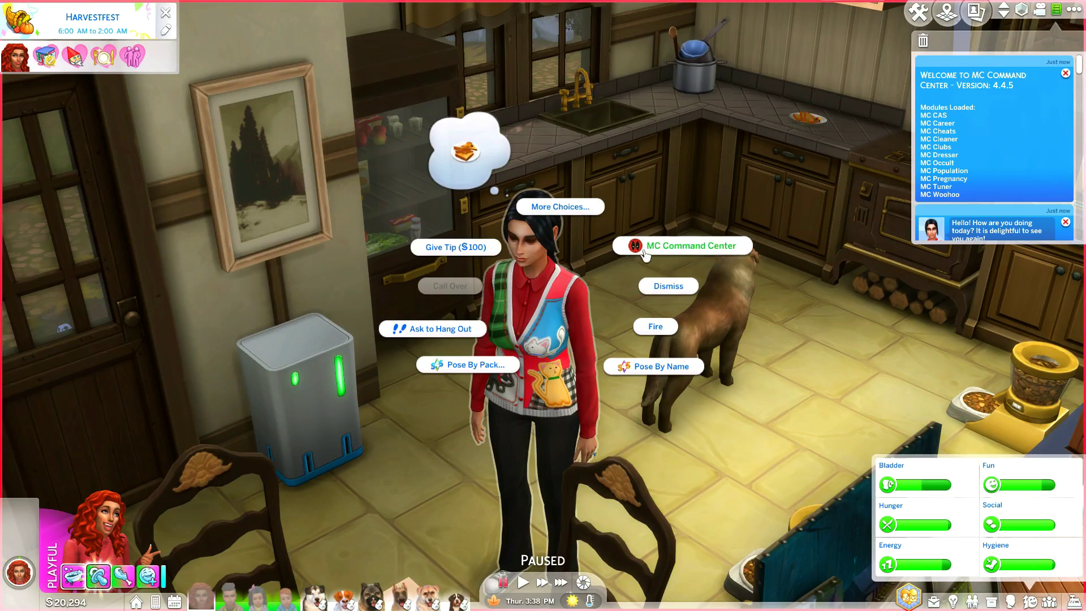
pyautogui.click(670, 256)
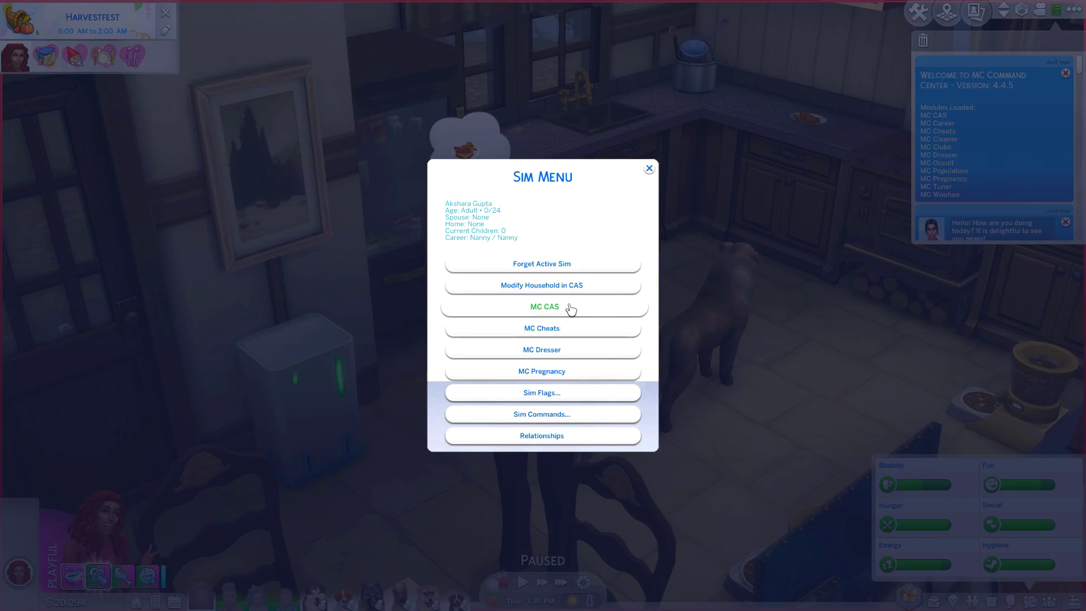
pyautogui.click(571, 308)
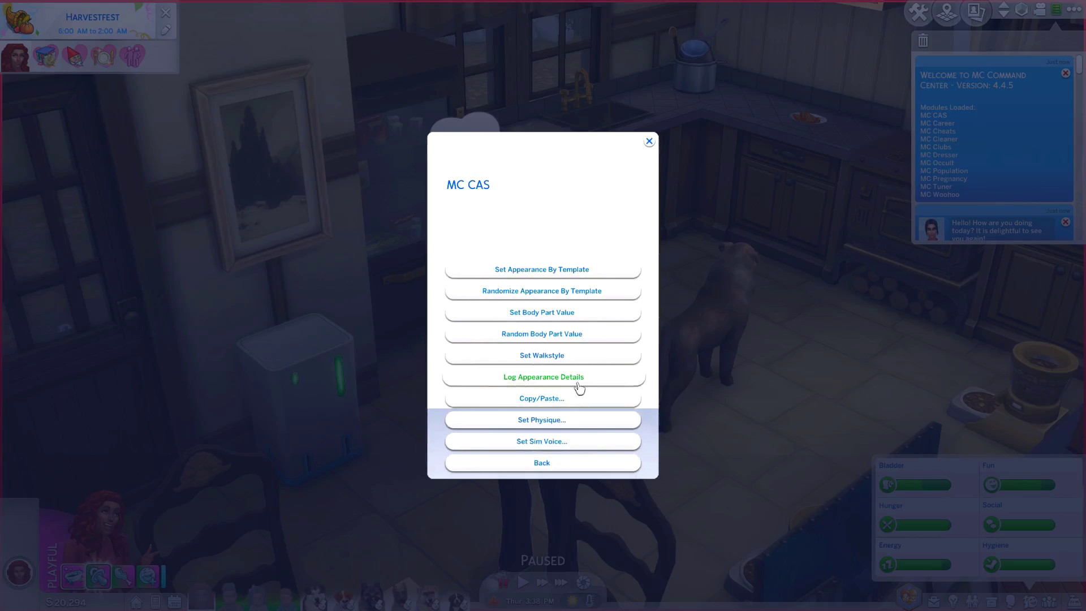
pyautogui.click(512, 464)
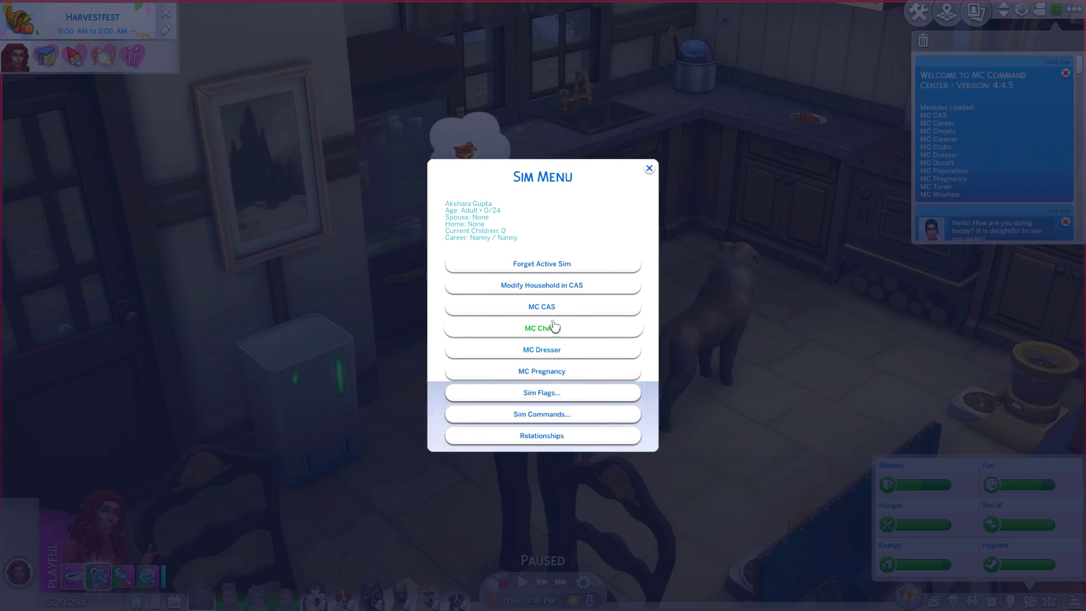
pyautogui.click(557, 330)
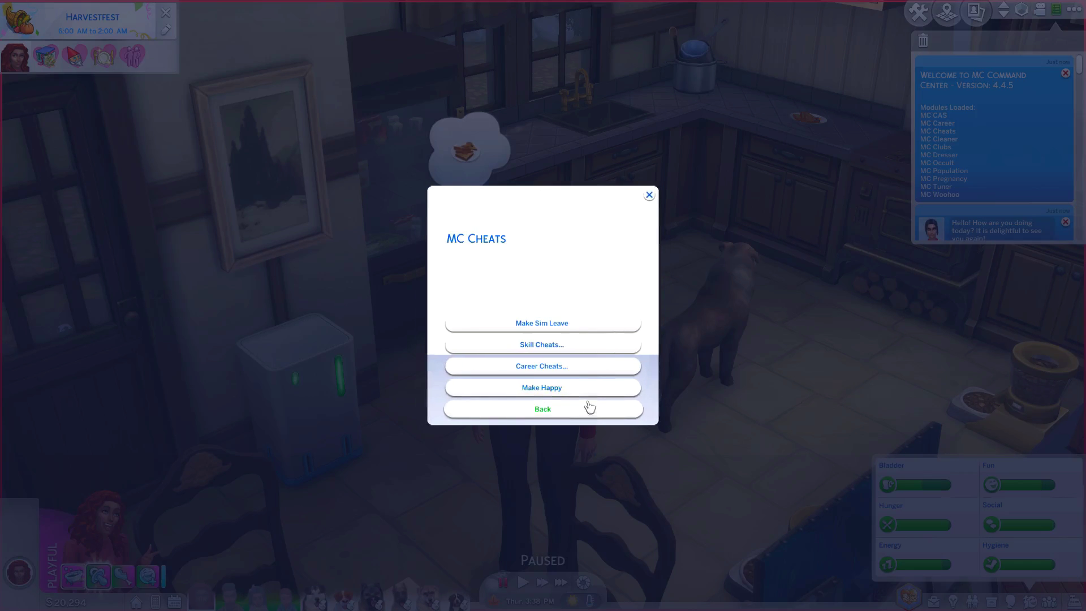
pyautogui.click(563, 346)
pyautogui.click(558, 407)
pyautogui.click(557, 366)
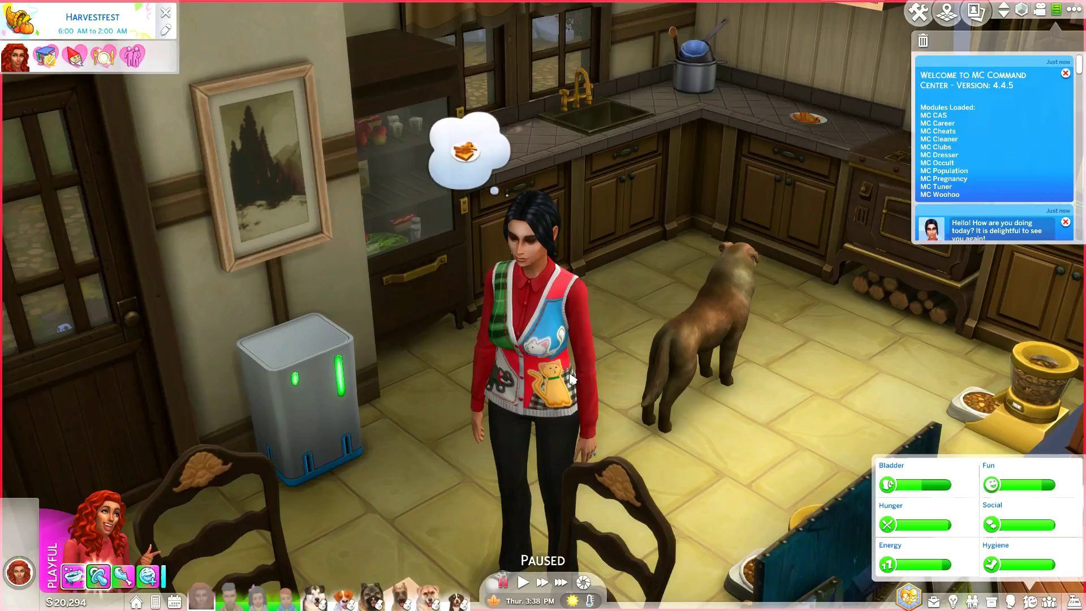
pyautogui.click(559, 356)
pyautogui.click(557, 408)
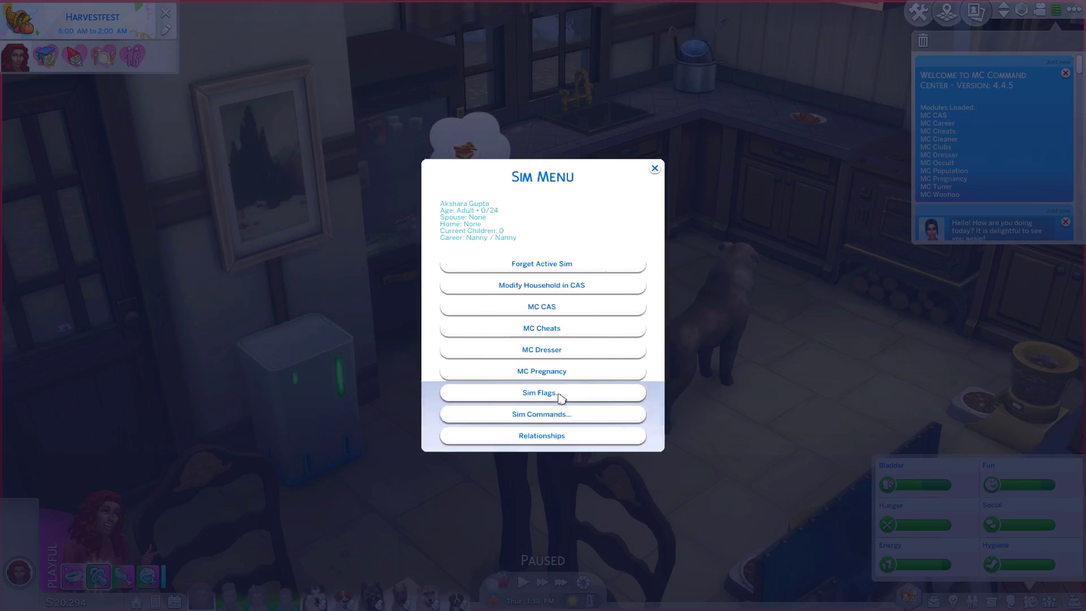
pyautogui.click(559, 376)
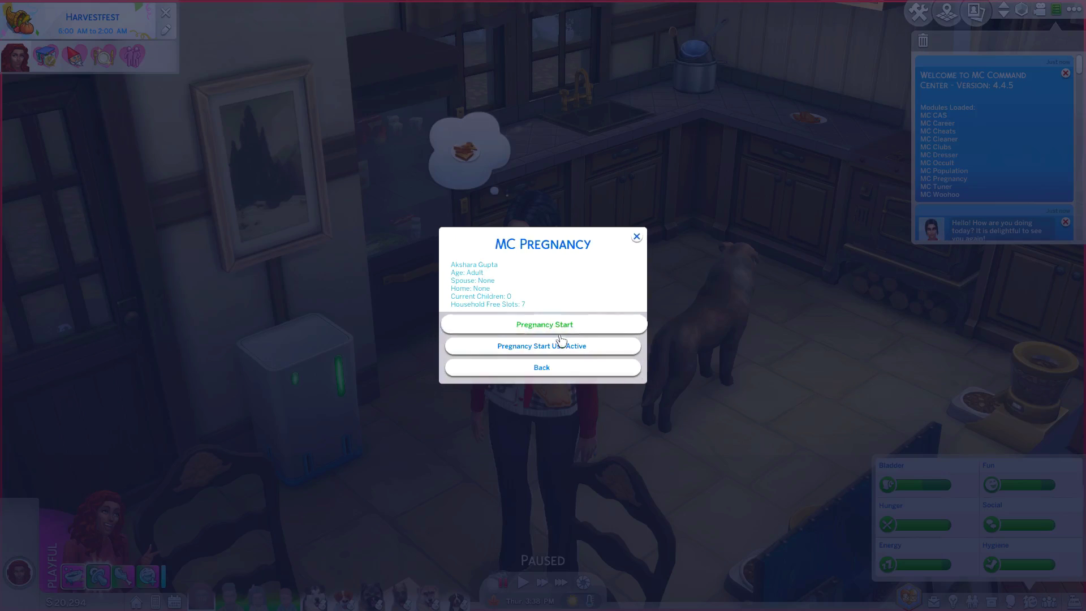
pyautogui.click(560, 369)
pyautogui.click(567, 397)
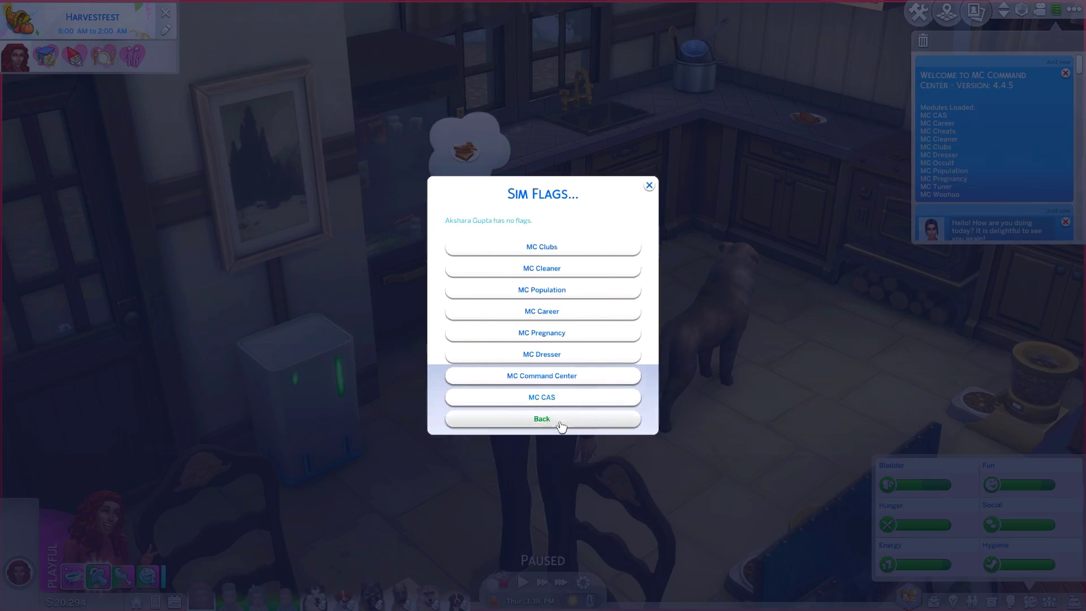
pyautogui.click(565, 419)
pyautogui.click(566, 398)
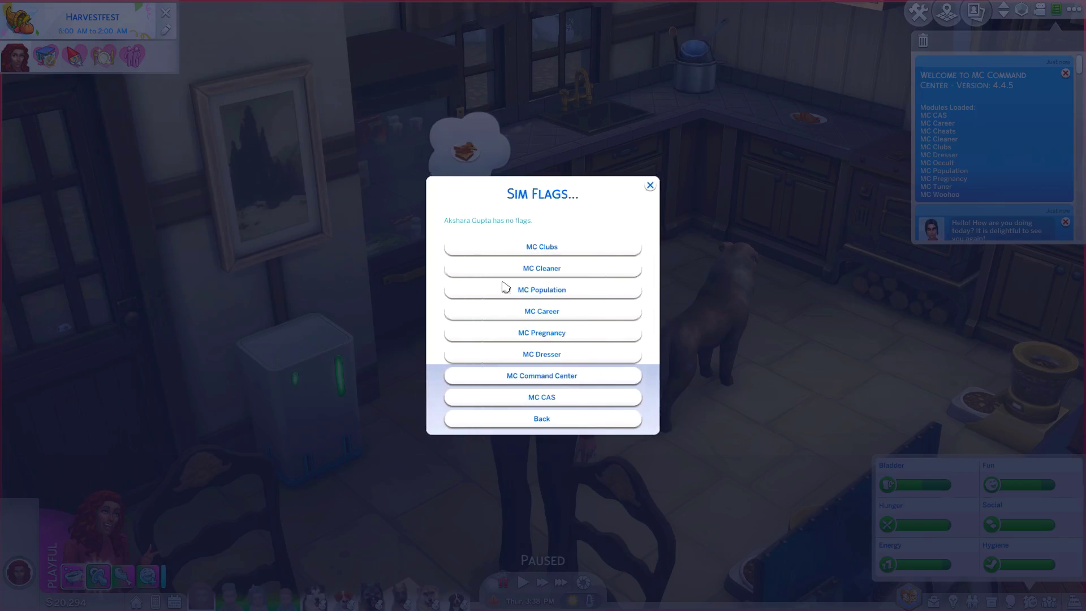
pyautogui.click(540, 421)
pyautogui.click(548, 425)
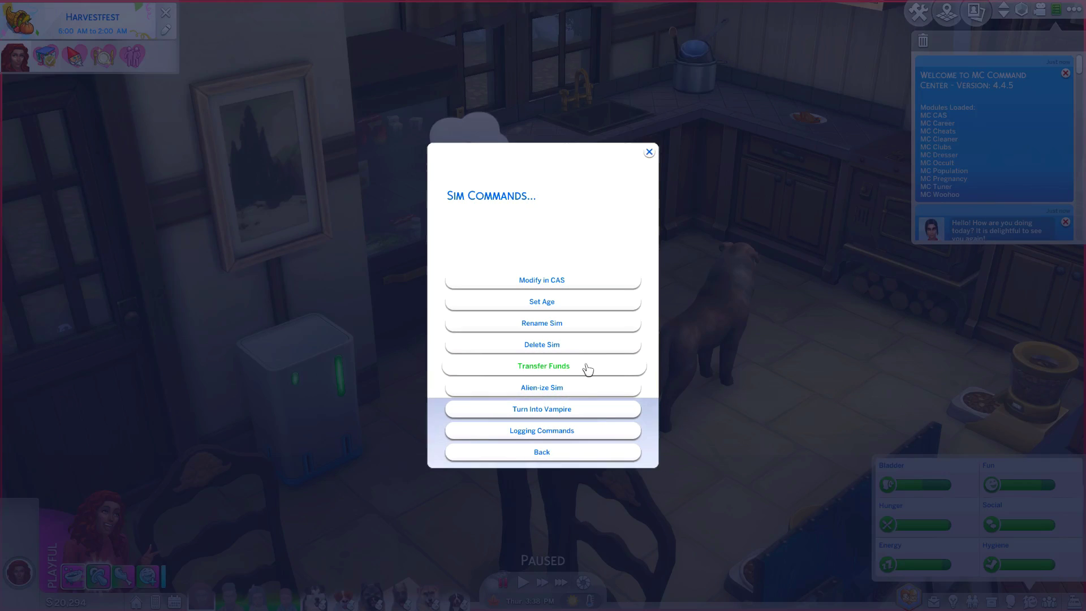
pyautogui.click(584, 454)
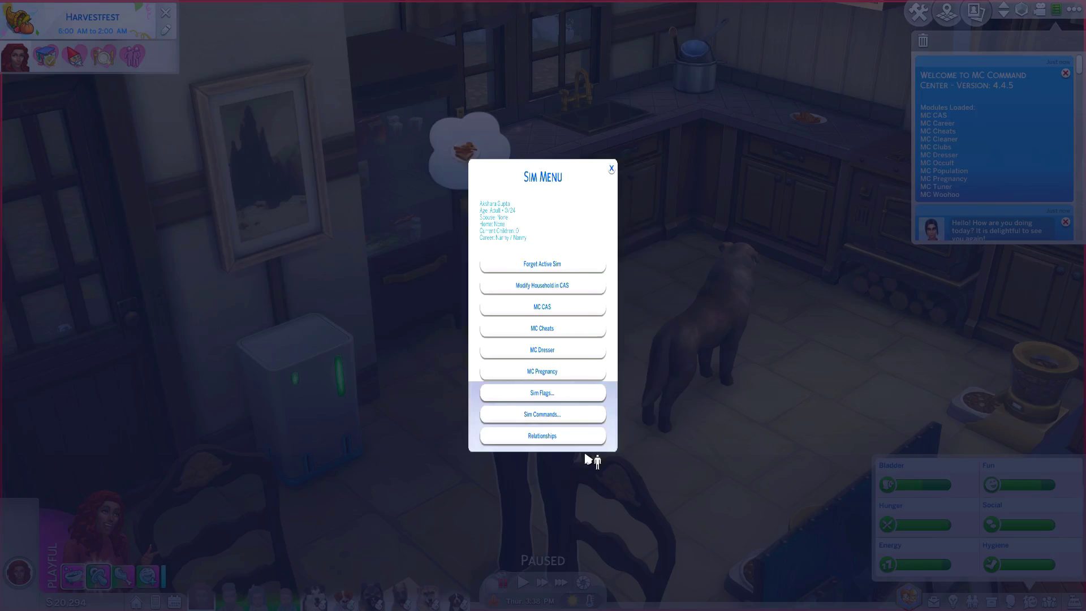
pyautogui.click(579, 445)
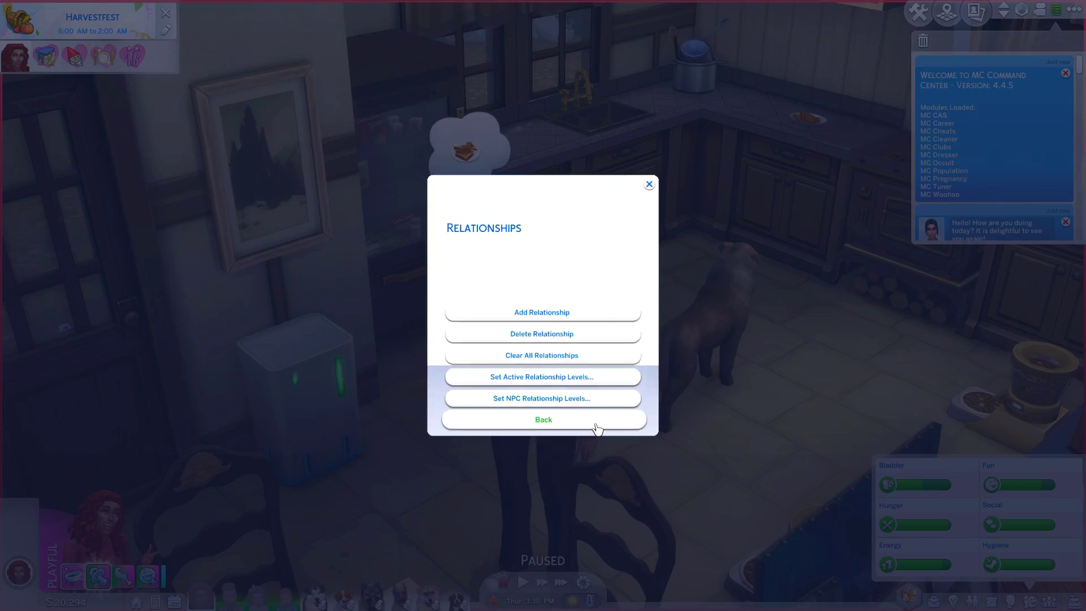
pyautogui.click(649, 184)
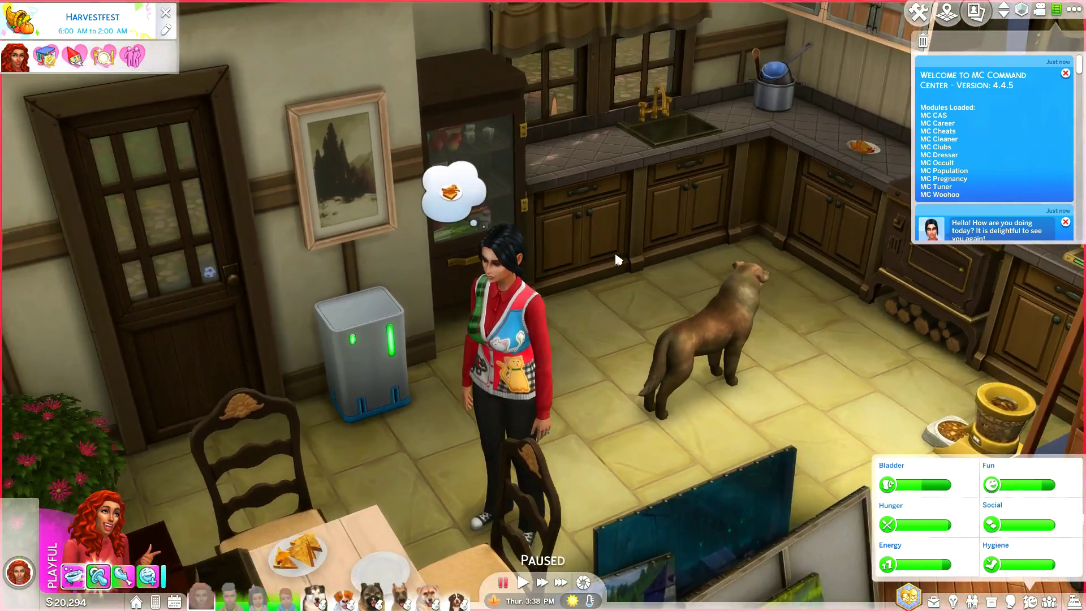